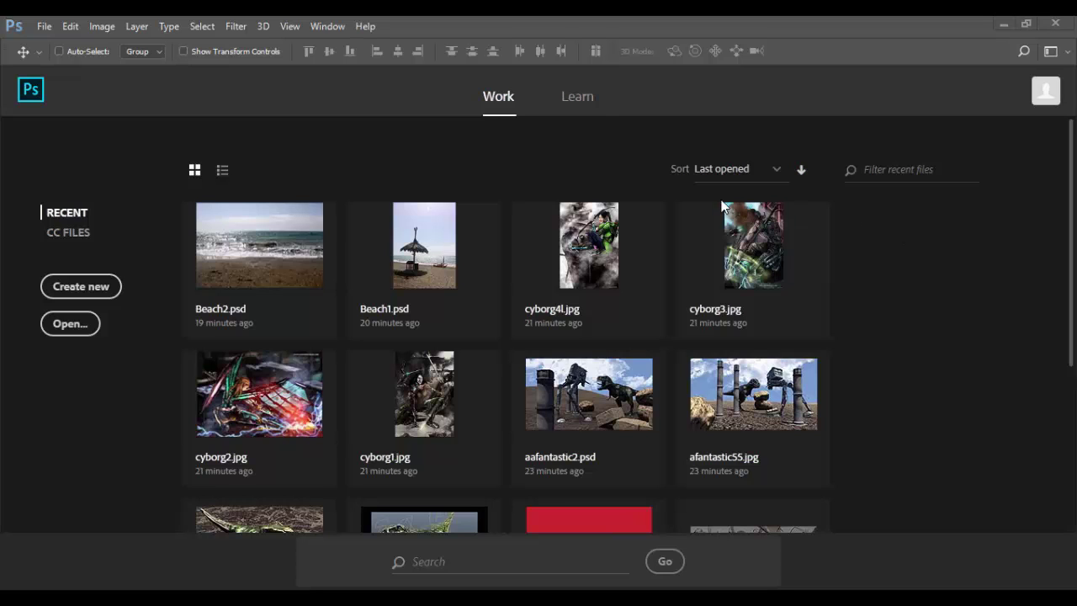
- Browse the Learn tutorials page, then return to the Work view's recent files list
{"action": "left_click", "coordinate": [588, 105]}
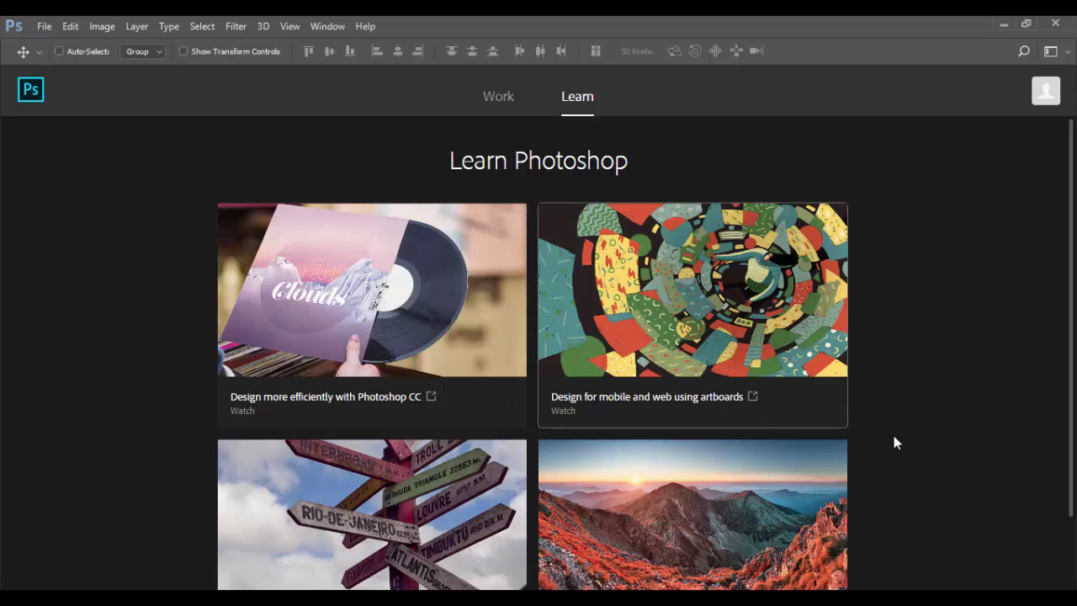
{"action": "scroll", "coordinate": [870, 497], "scroll_direction": "down", "scroll_amount": 1}
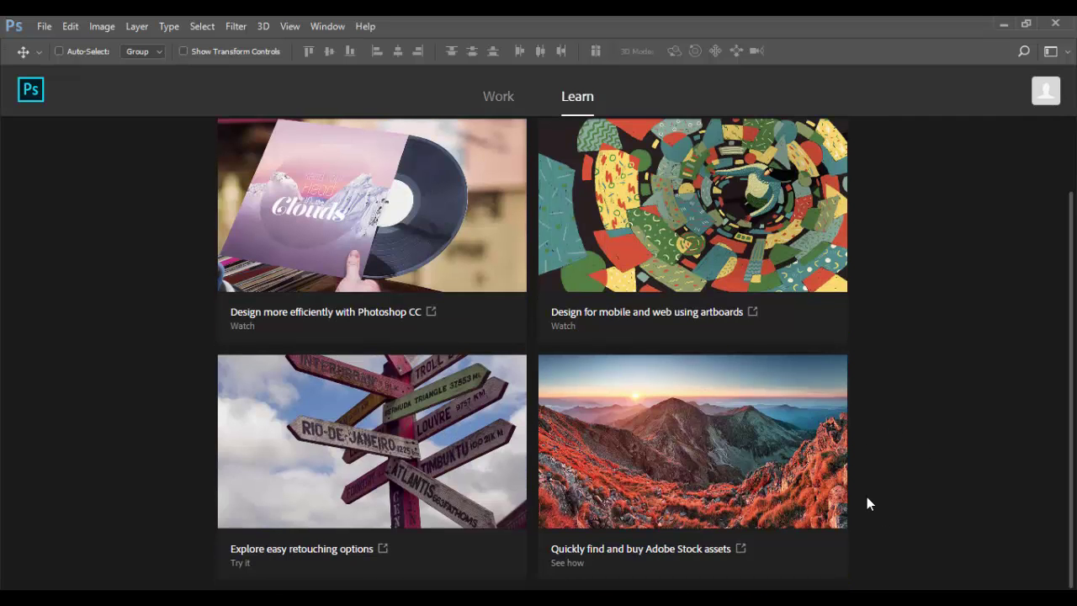
{"action": "scroll", "coordinate": [869, 503], "scroll_direction": "up", "scroll_amount": 1}
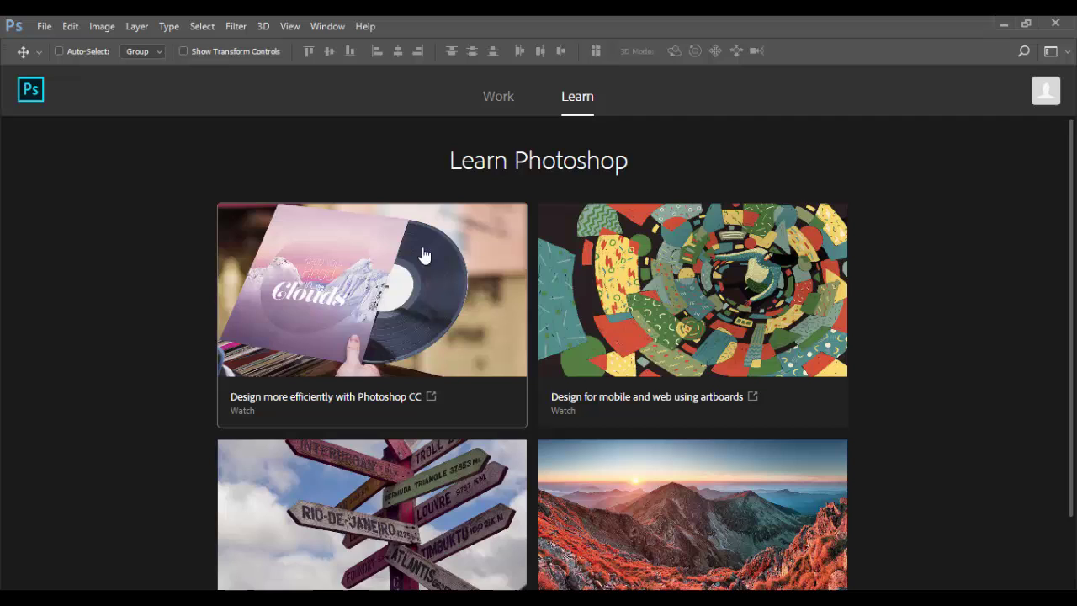
{"action": "left_click", "coordinate": [502, 97]}
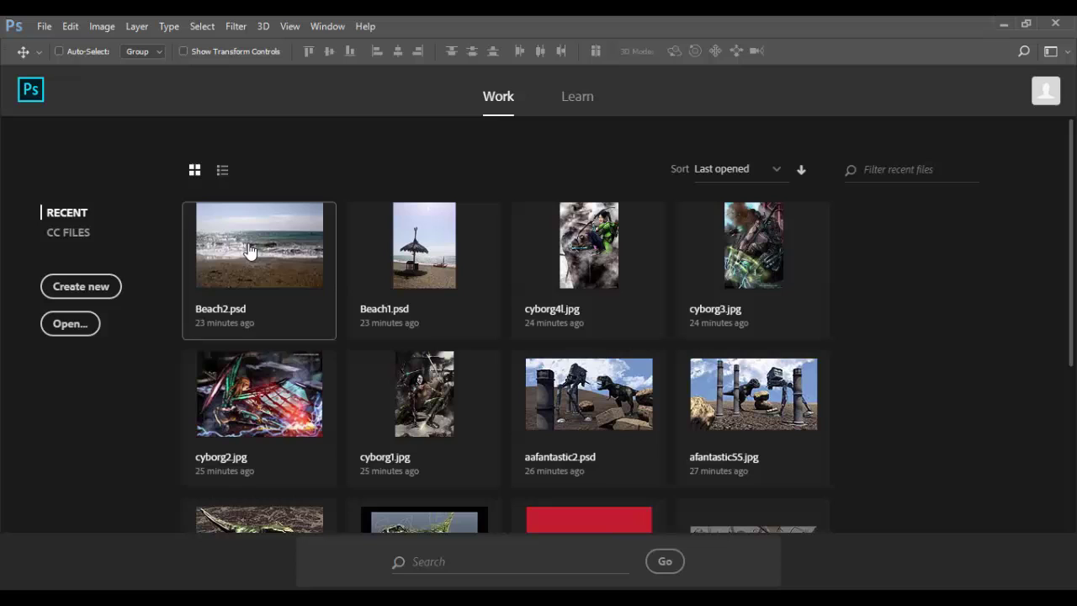
- Open Beach1.psd from the recent files thumbnails
{"action": "left_click", "coordinate": [434, 263]}
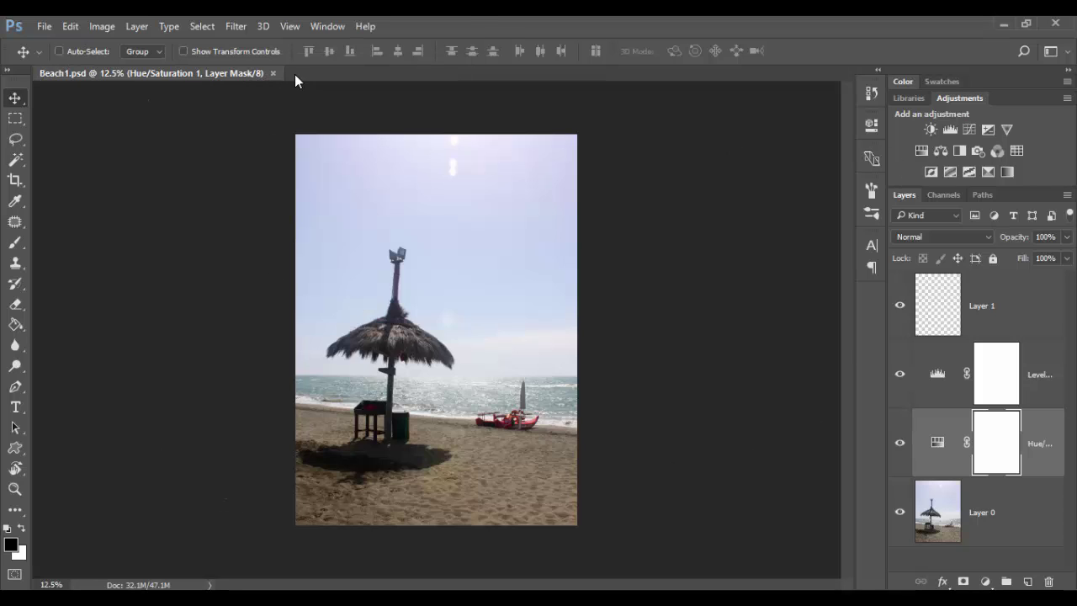
- Open Beach4.psd from the selections folder, then switch between the Beach1 and Beach4 document tabs
{"action": "left_click", "coordinate": [43, 26]}
{"action": "left_click", "coordinate": [56, 58]}
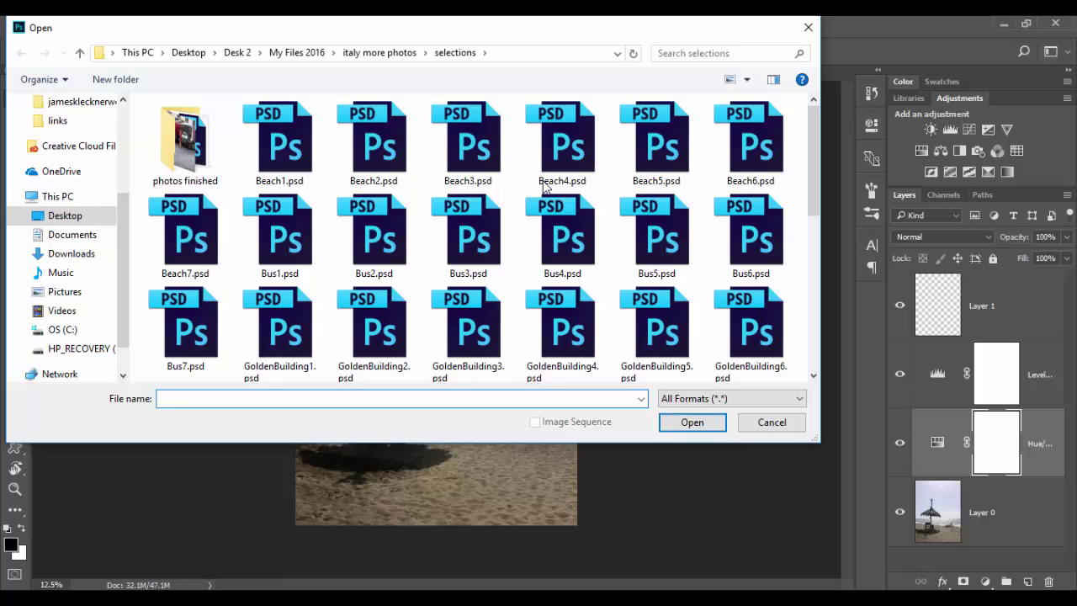
{"action": "left_click", "coordinate": [585, 166]}
{"action": "left_click", "coordinate": [723, 425]}
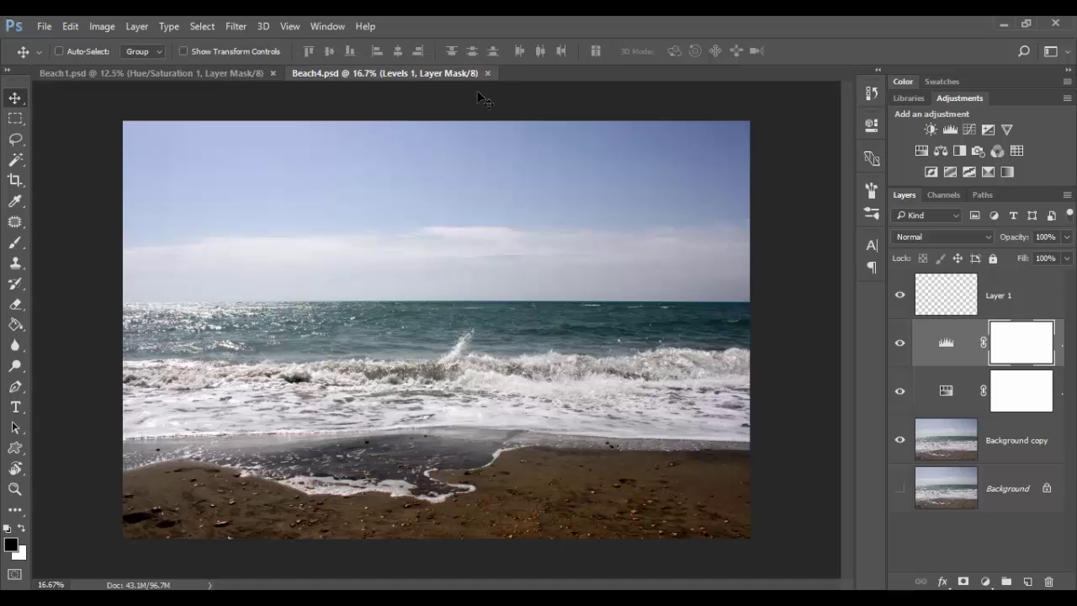
{"action": "left_click", "coordinate": [197, 75]}
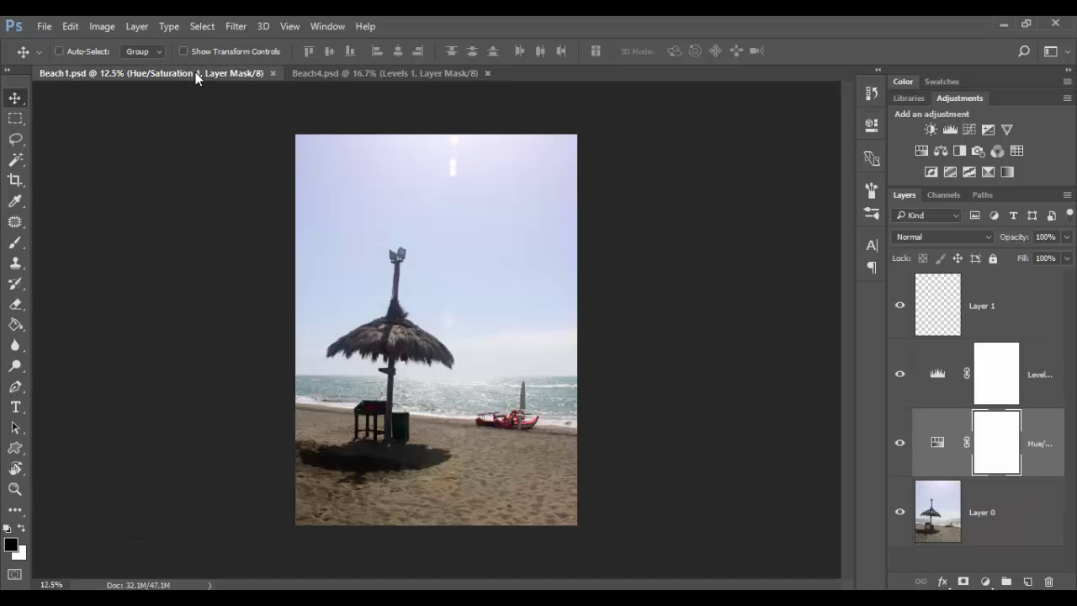
{"action": "left_click", "coordinate": [367, 73]}
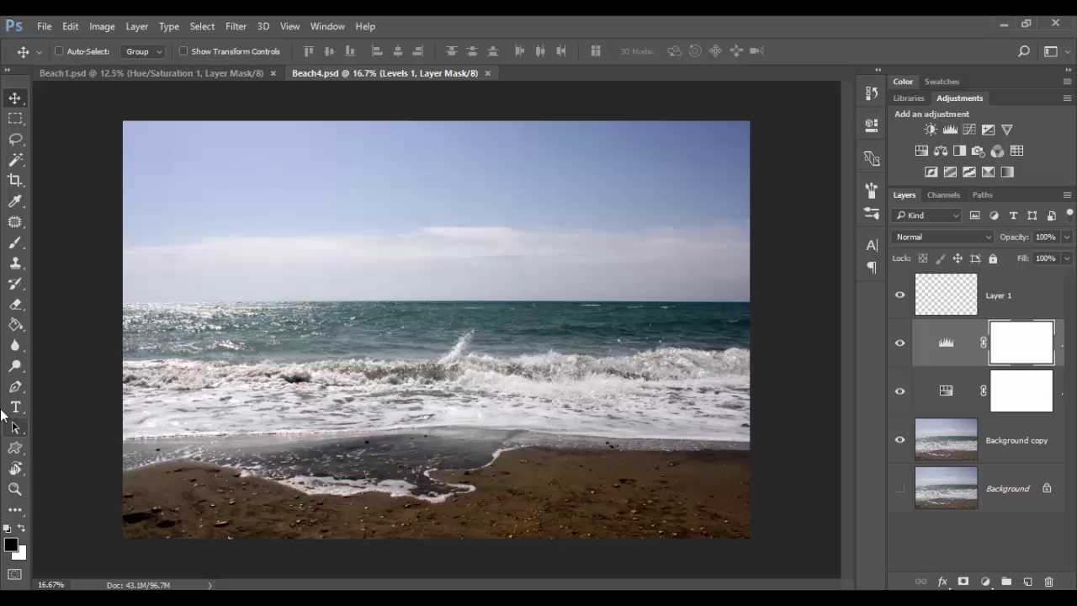
{"action": "left_click", "coordinate": [9, 73]}
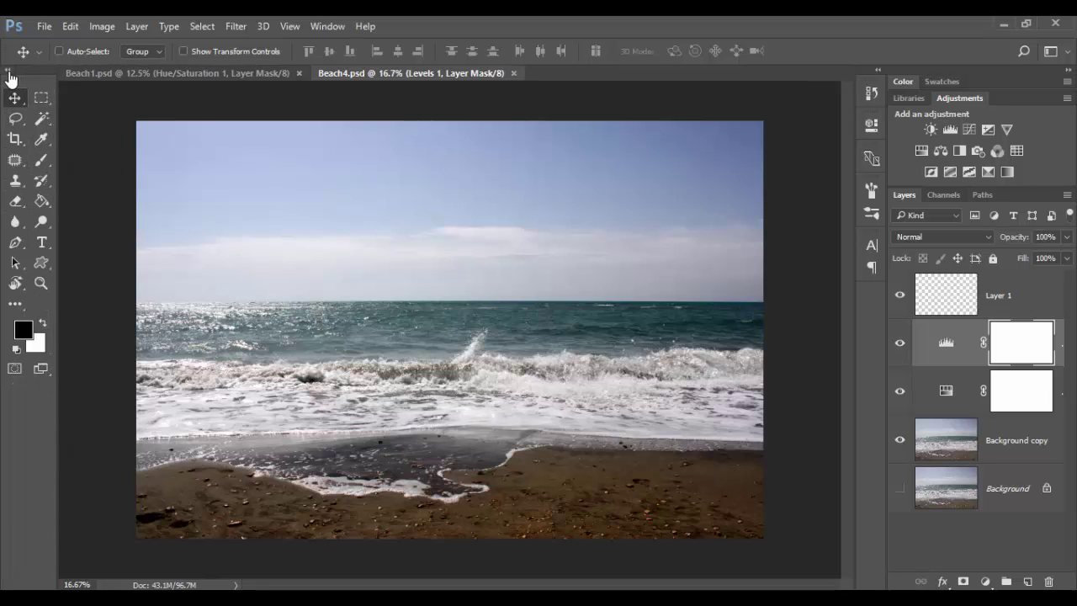
{"action": "left_click", "coordinate": [9, 72]}
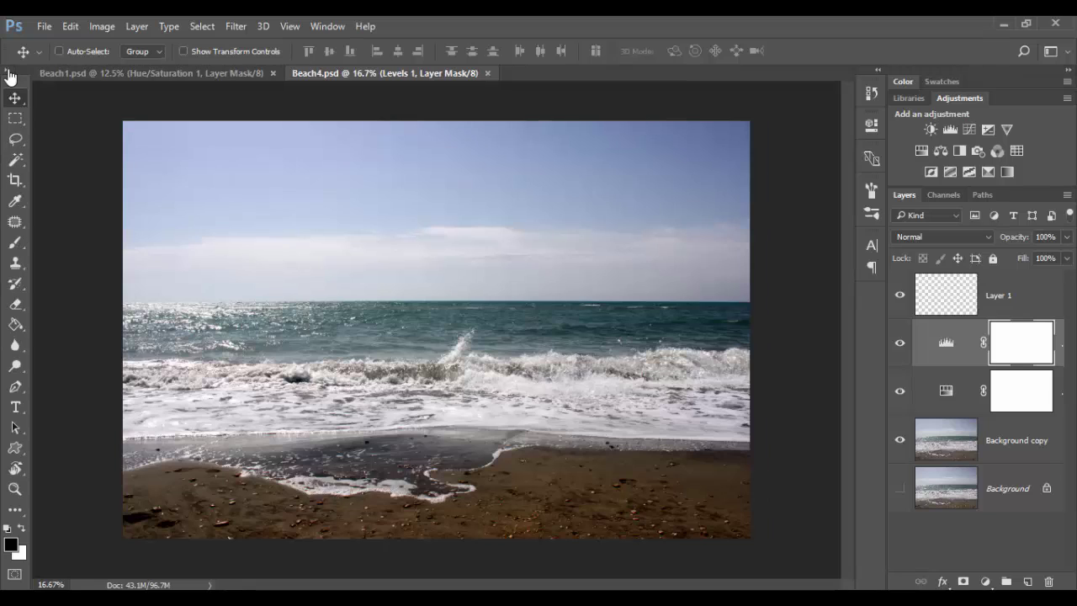
{"action": "left_click", "coordinate": [9, 72]}
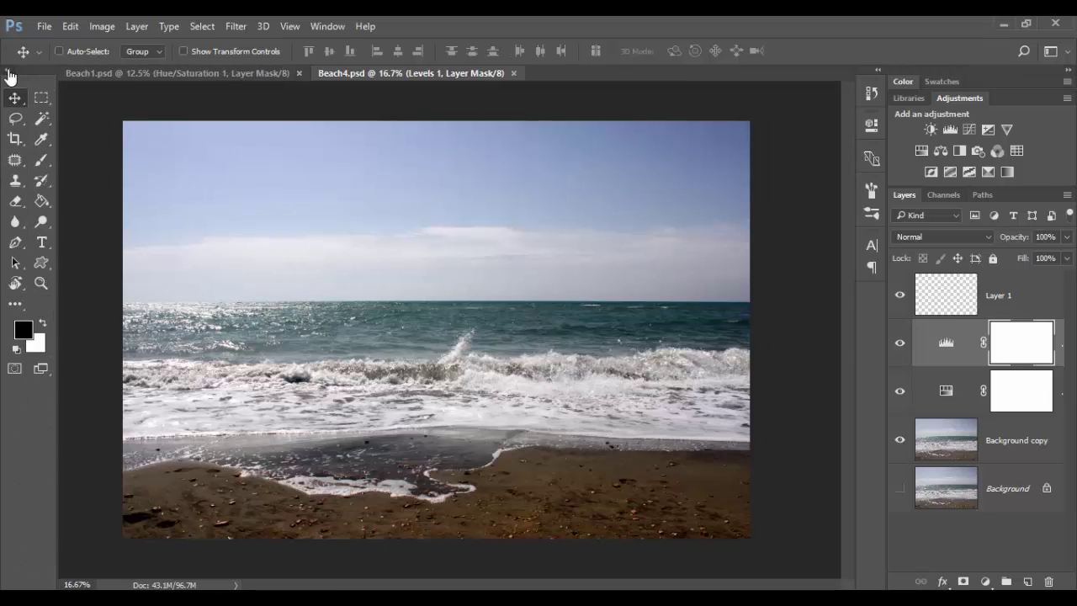
{"action": "left_click", "coordinate": [10, 72]}
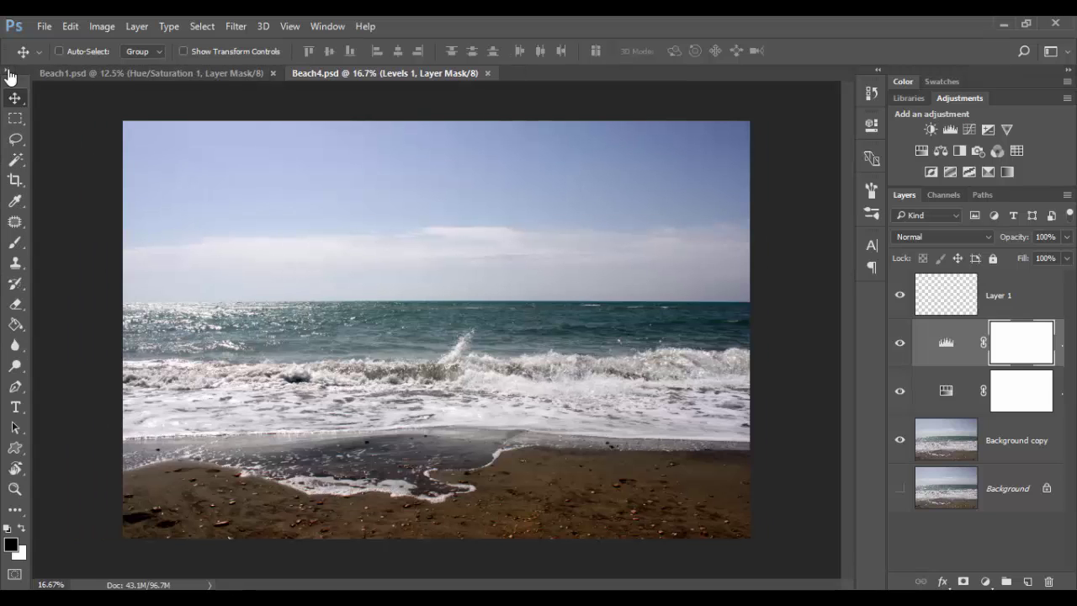
{"action": "left_click", "coordinate": [189, 72]}
{"action": "left_click", "coordinate": [349, 74]}
- Browse the File, Edit, View and Filter menus
{"action": "left_click", "coordinate": [43, 27]}
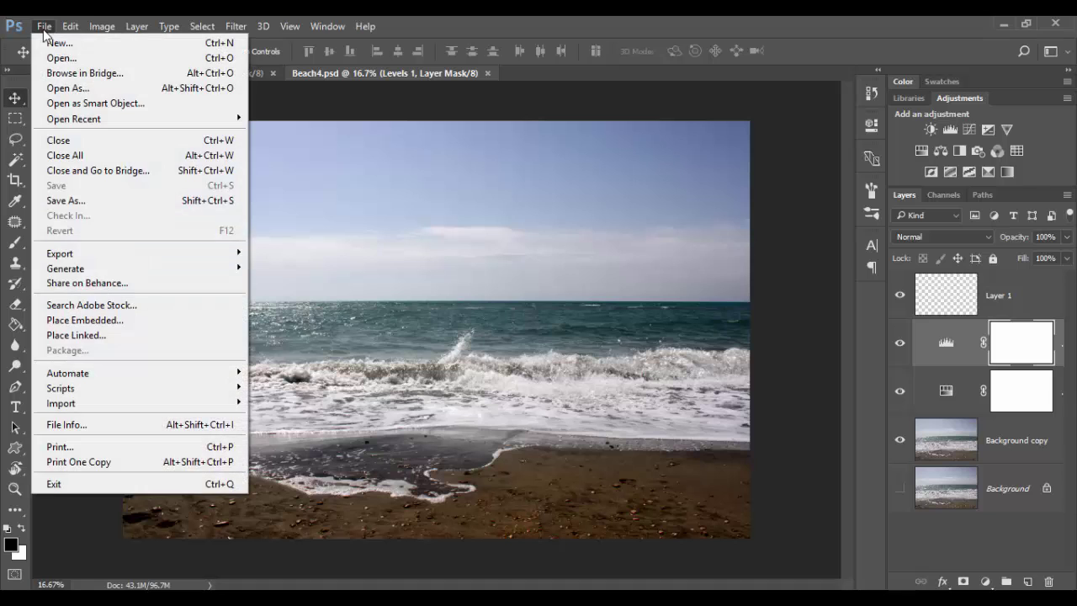
{"action": "mouse_move", "coordinate": [70, 26]}
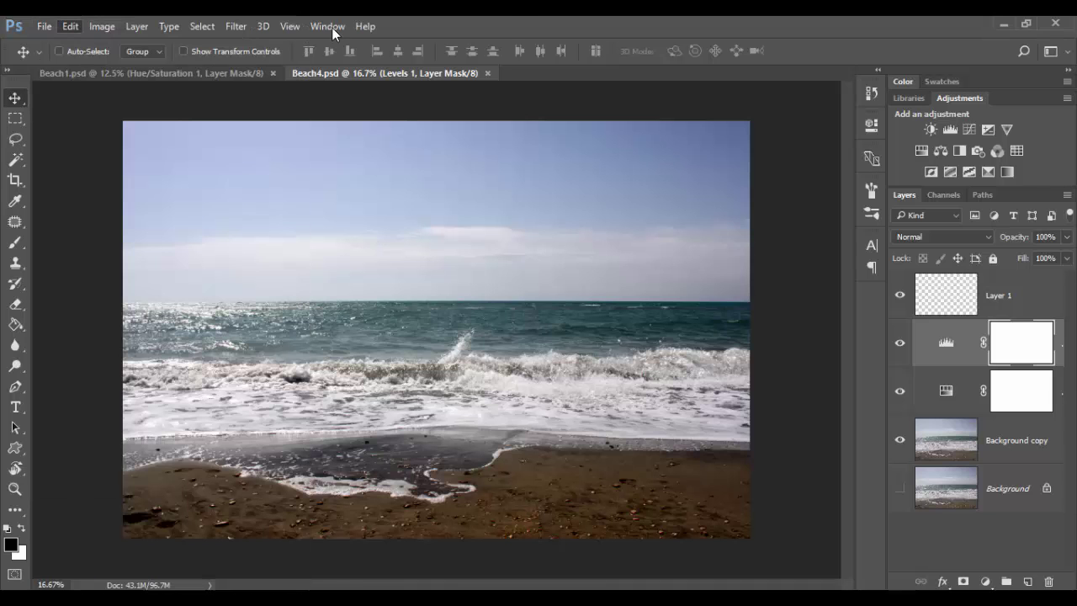
{"action": "mouse_move", "coordinate": [290, 27]}
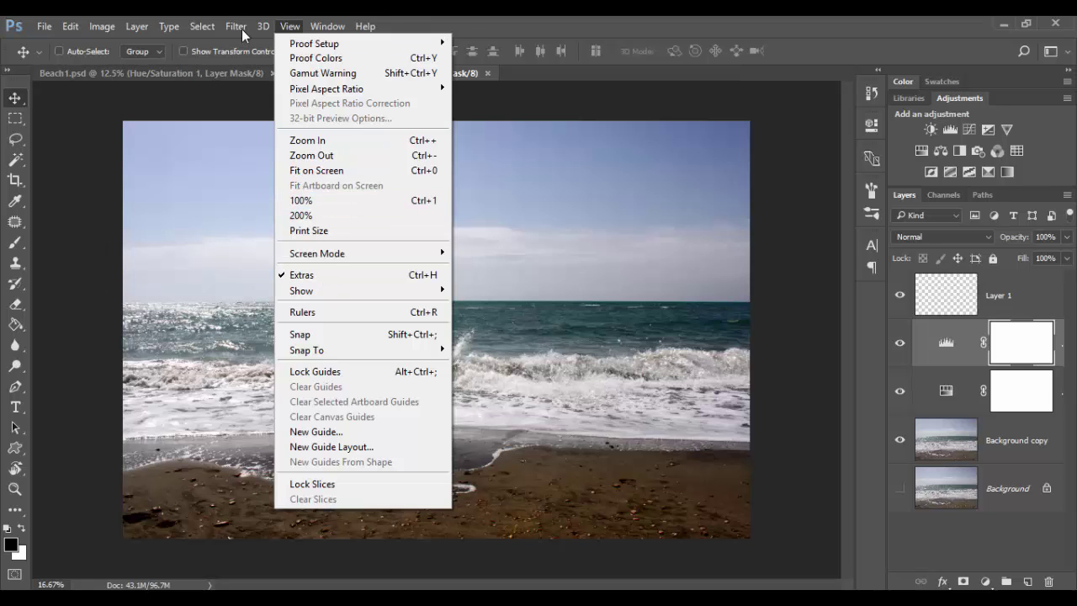
{"action": "mouse_move", "coordinate": [236, 26]}
{"action": "mouse_move", "coordinate": [421, 198]}
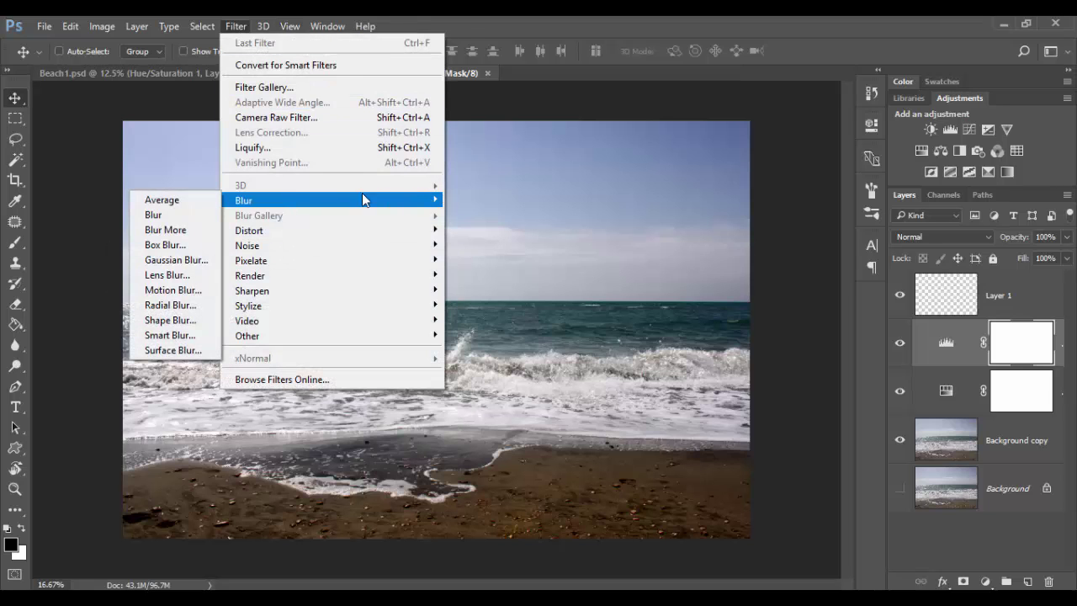
{"action": "mouse_move", "coordinate": [268, 232]}
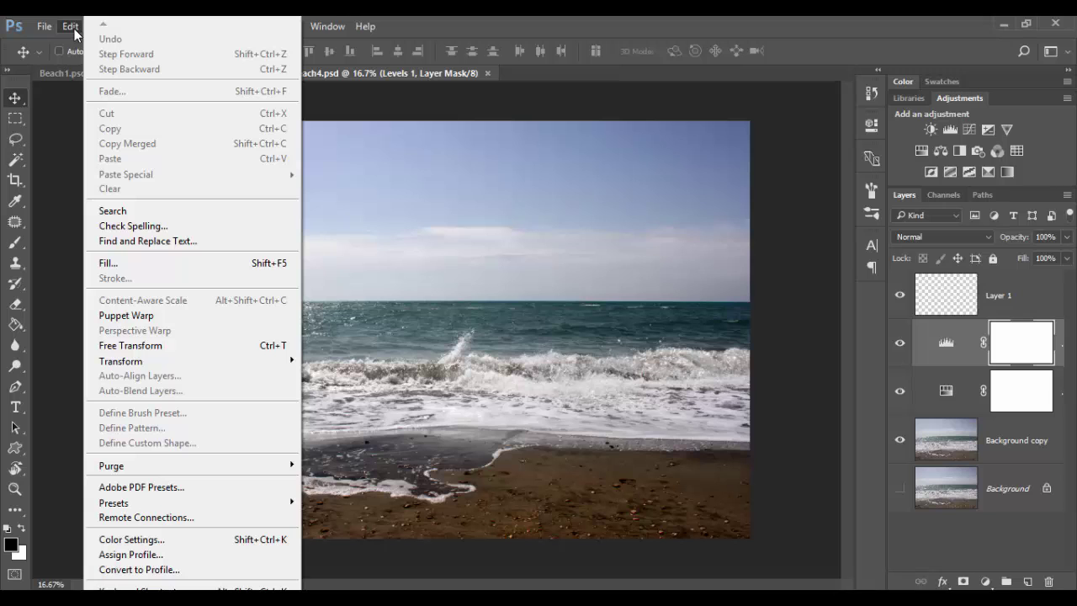
{"action": "left_click", "coordinate": [69, 106]}
- Browse the Image, Layer and Type menus, ending on the Window menu's panel list
{"action": "left_click", "coordinate": [99, 27]}
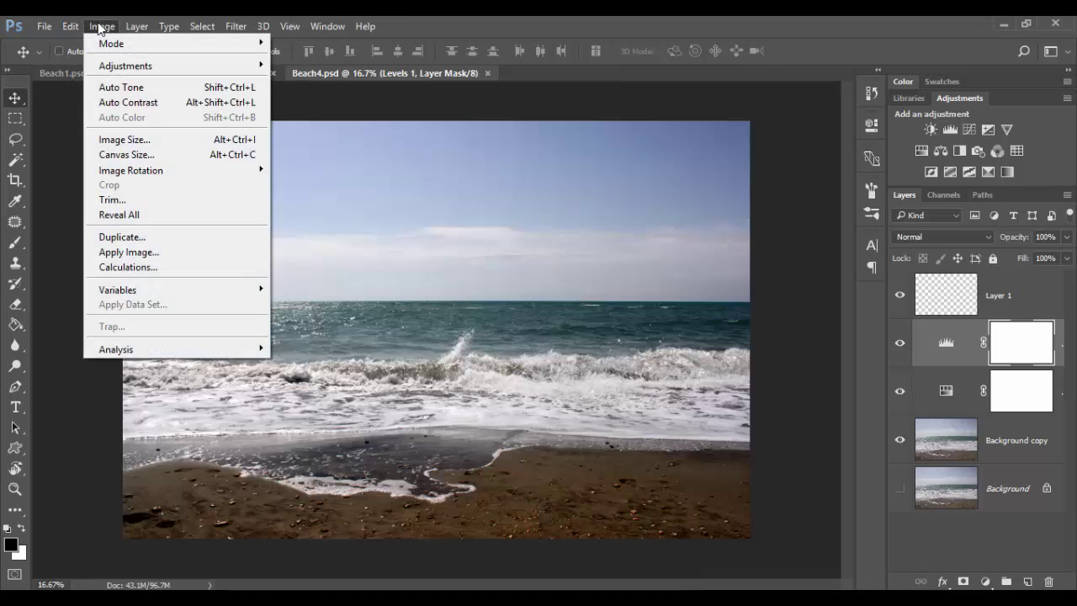
{"action": "mouse_move", "coordinate": [141, 26]}
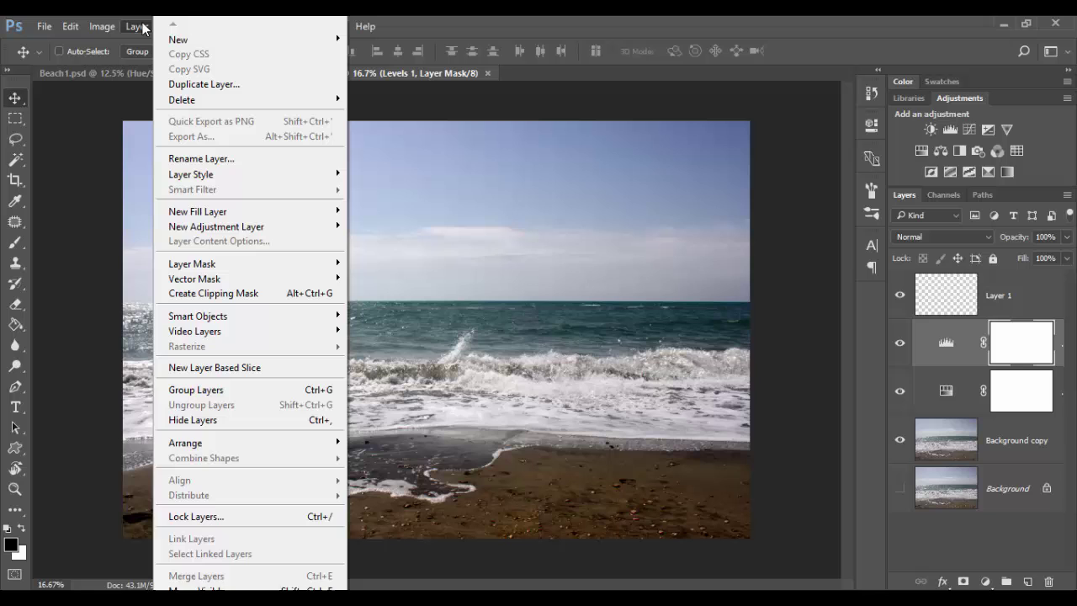
{"action": "left_click", "coordinate": [127, 102]}
{"action": "left_click", "coordinate": [166, 26]}
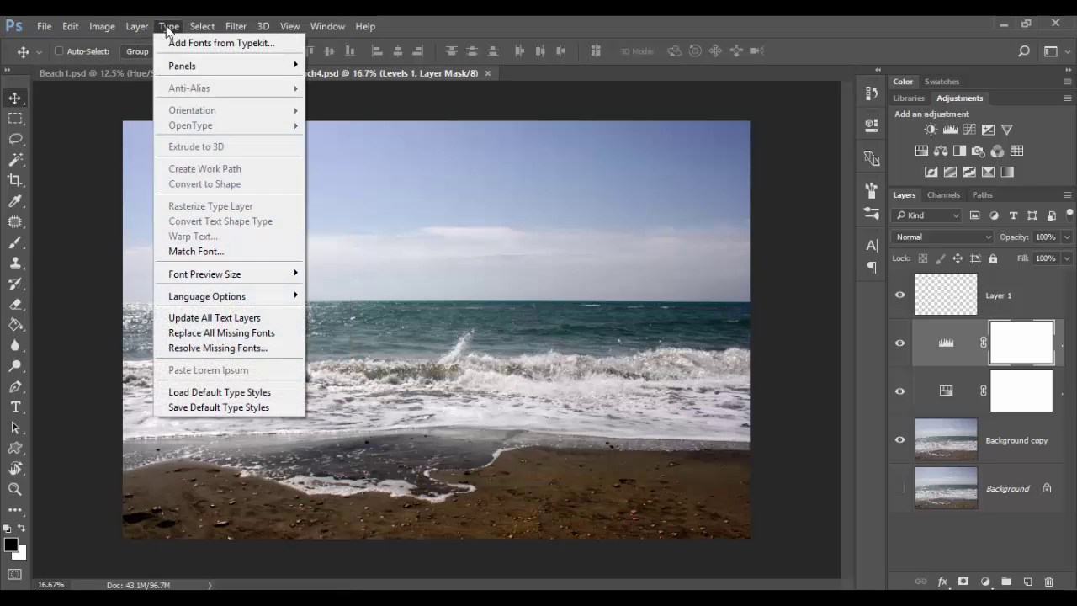
{"action": "mouse_move", "coordinate": [198, 31]}
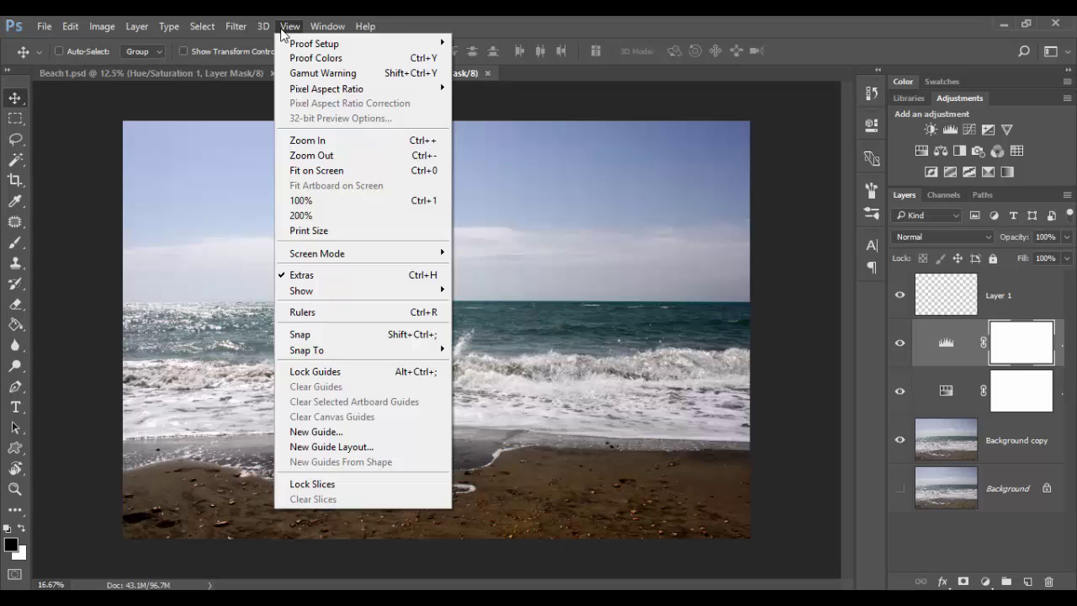
{"action": "mouse_move", "coordinate": [321, 30]}
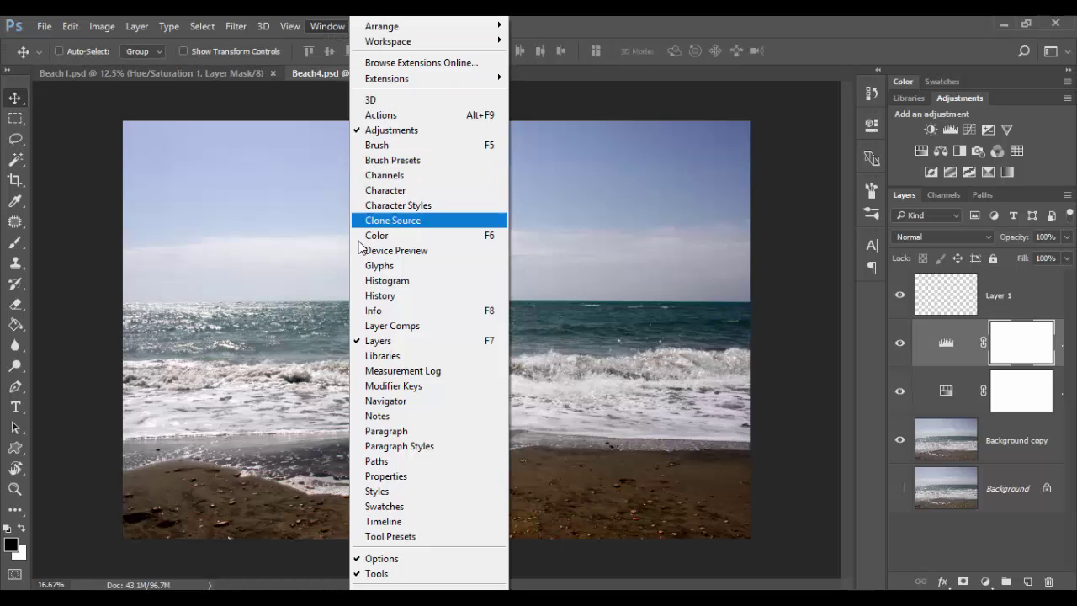
{"action": "left_click", "coordinate": [402, 193]}
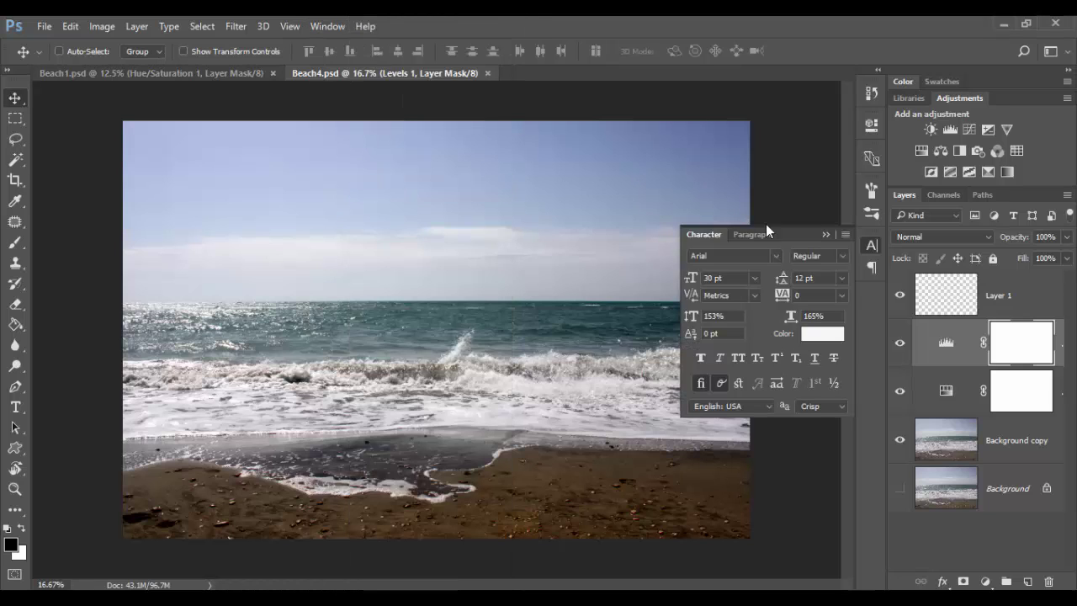
{"action": "left_click", "coordinate": [825, 235]}
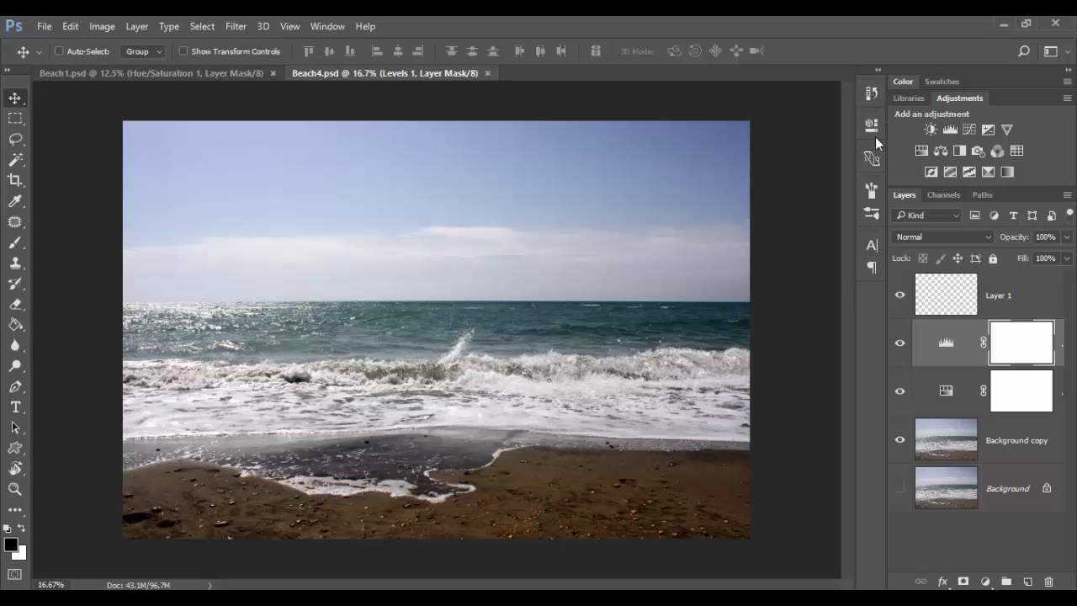
{"action": "left_click", "coordinate": [362, 26]}
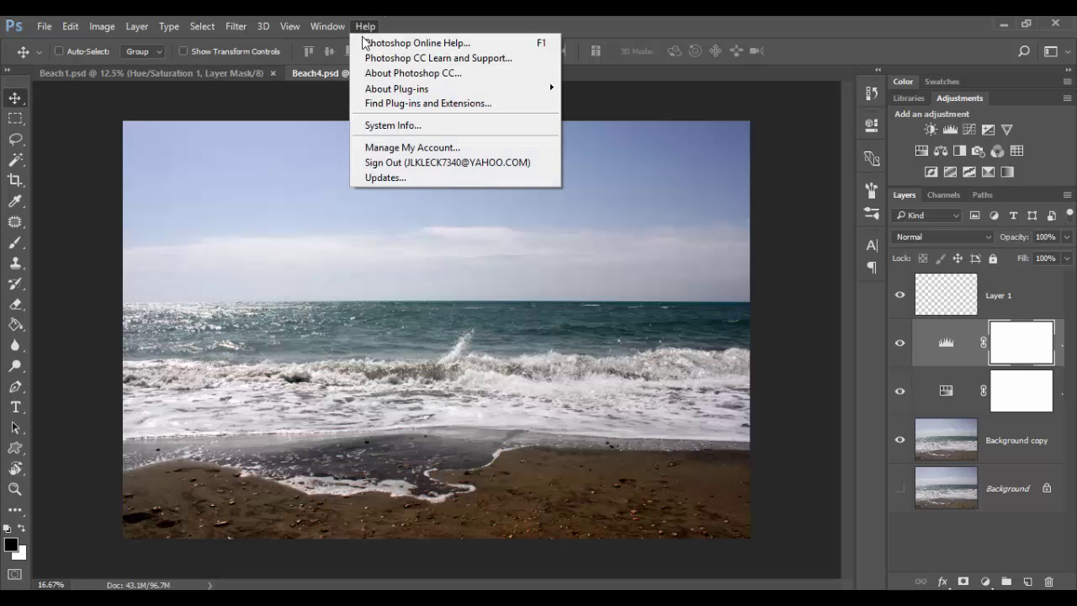
{"action": "left_click", "coordinate": [444, 26]}
{"action": "left_click", "coordinate": [370, 26]}
{"action": "left_click", "coordinate": [526, 27]}
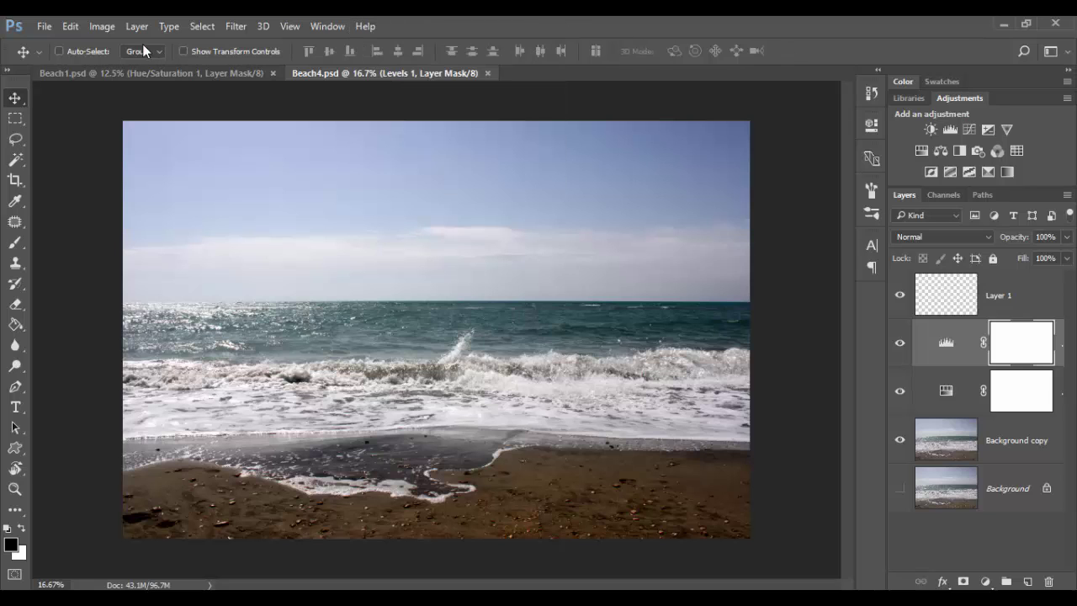
{"action": "left_click", "coordinate": [363, 26]}
{"action": "left_click", "coordinate": [500, 26]}
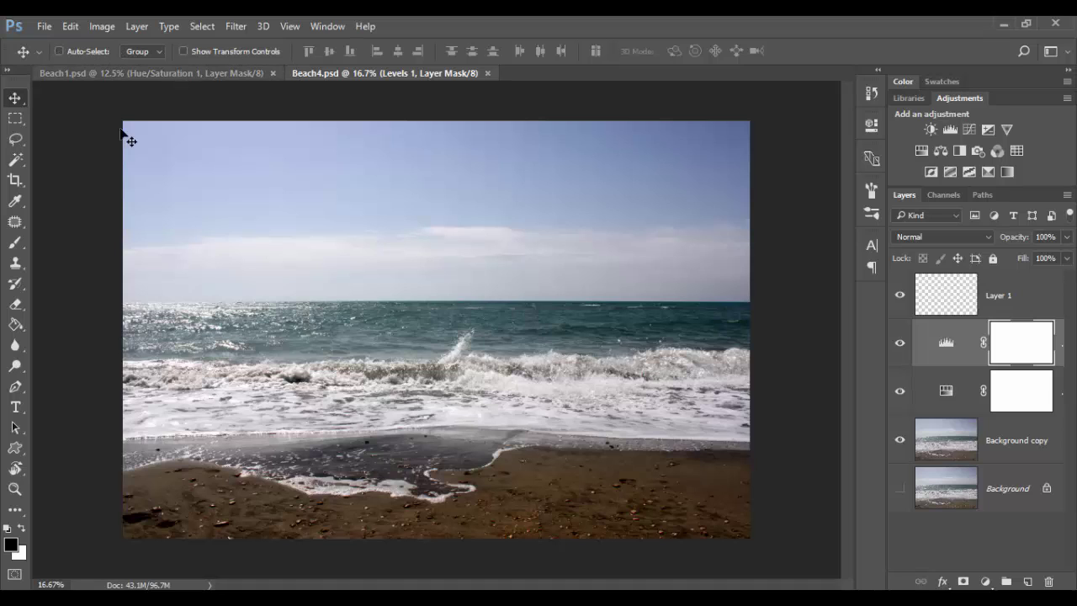
{"action": "left_click", "coordinate": [16, 141]}
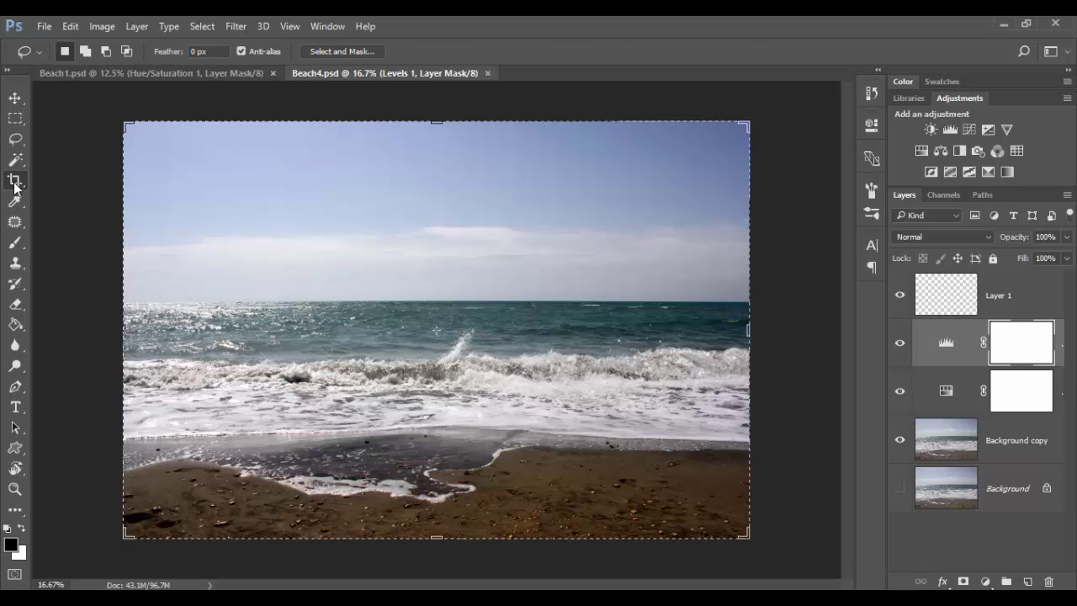
{"action": "left_click", "coordinate": [15, 179]}
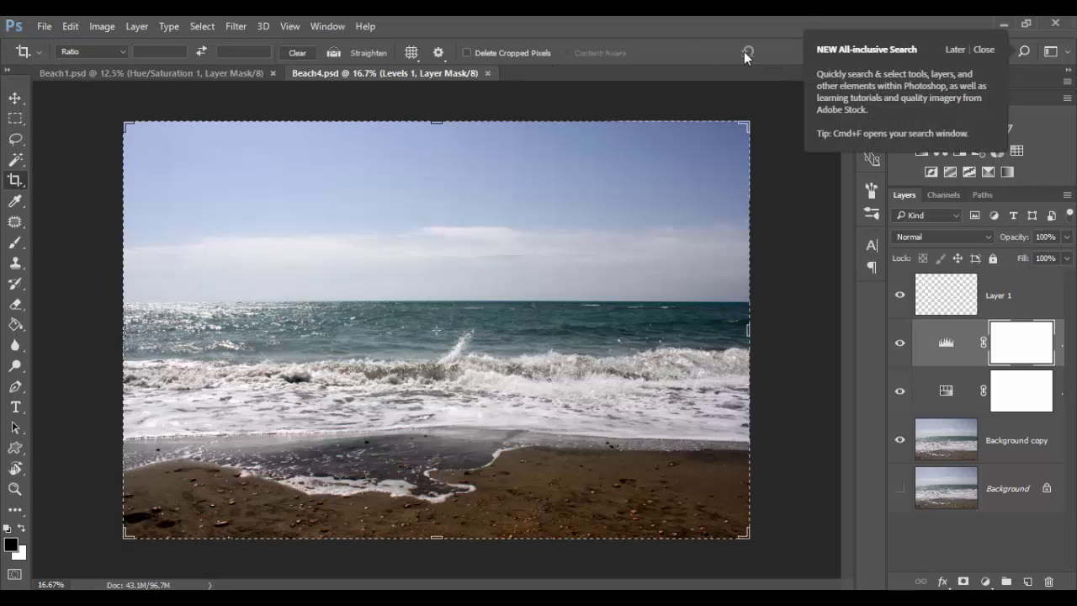
{"action": "left_click", "coordinate": [16, 101]}
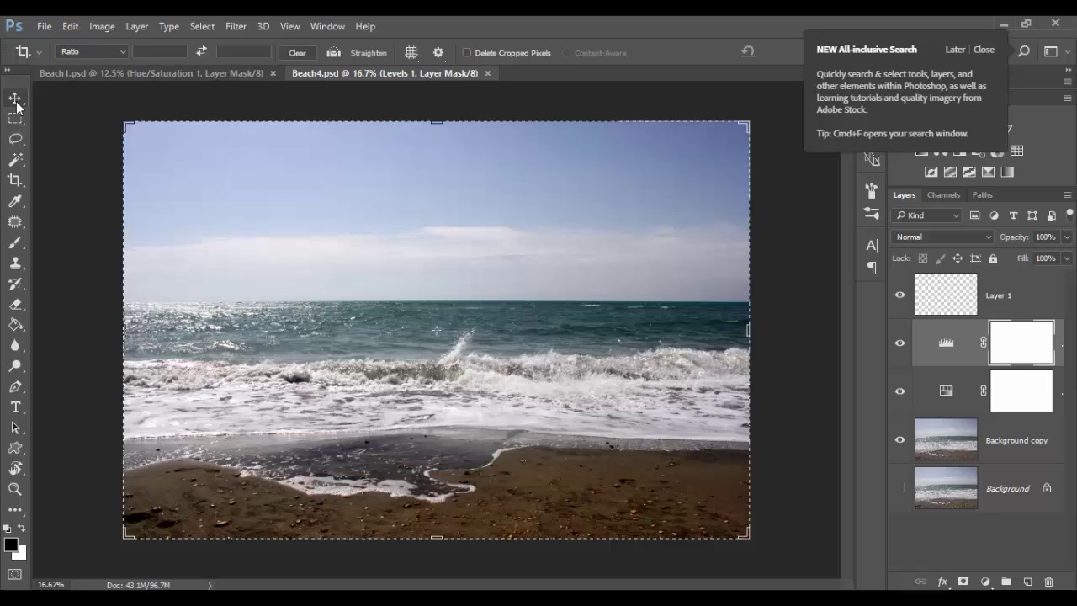
{"action": "left_click", "coordinate": [983, 49]}
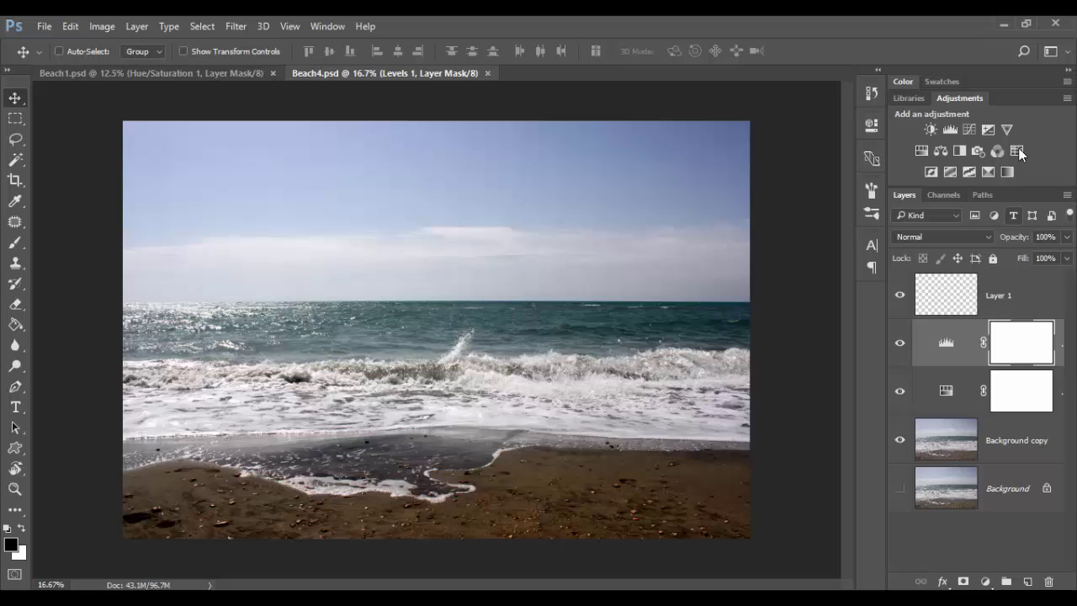
- Cycle through the Libraries, Adjustments, Channels, Paths and Layers tabs, then collapse and re-expand Adjustments
{"action": "left_click", "coordinate": [909, 98]}
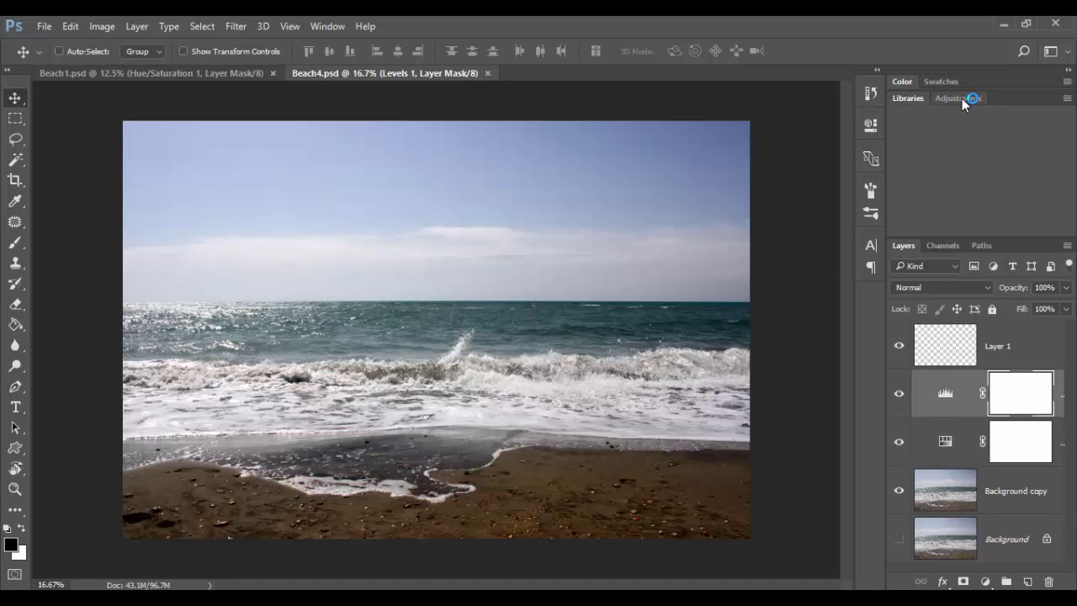
{"action": "left_click", "coordinate": [962, 99]}
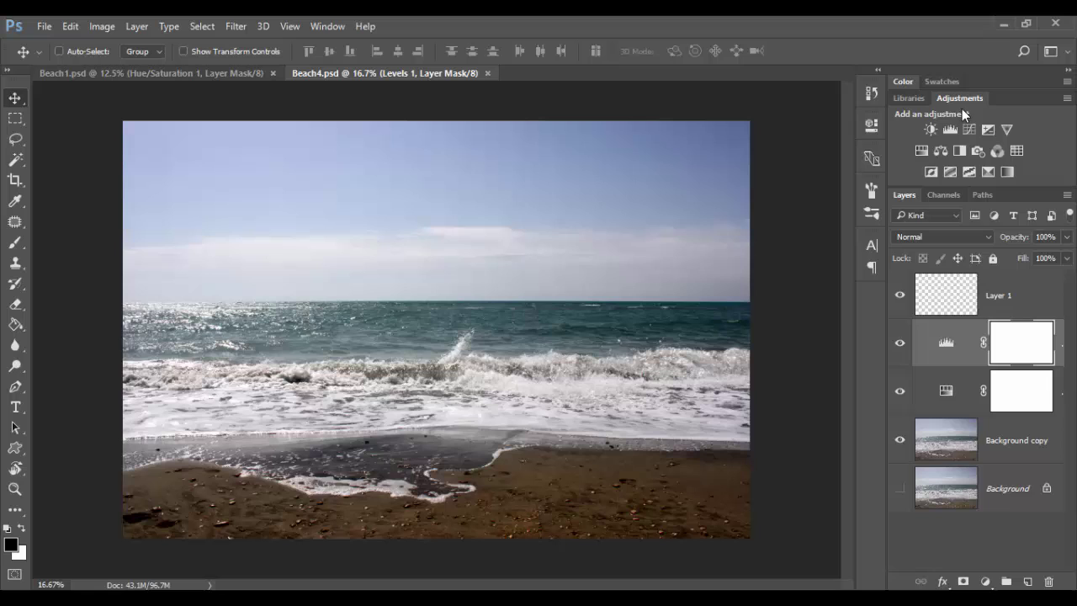
{"action": "left_click", "coordinate": [957, 198]}
{"action": "left_click", "coordinate": [989, 199]}
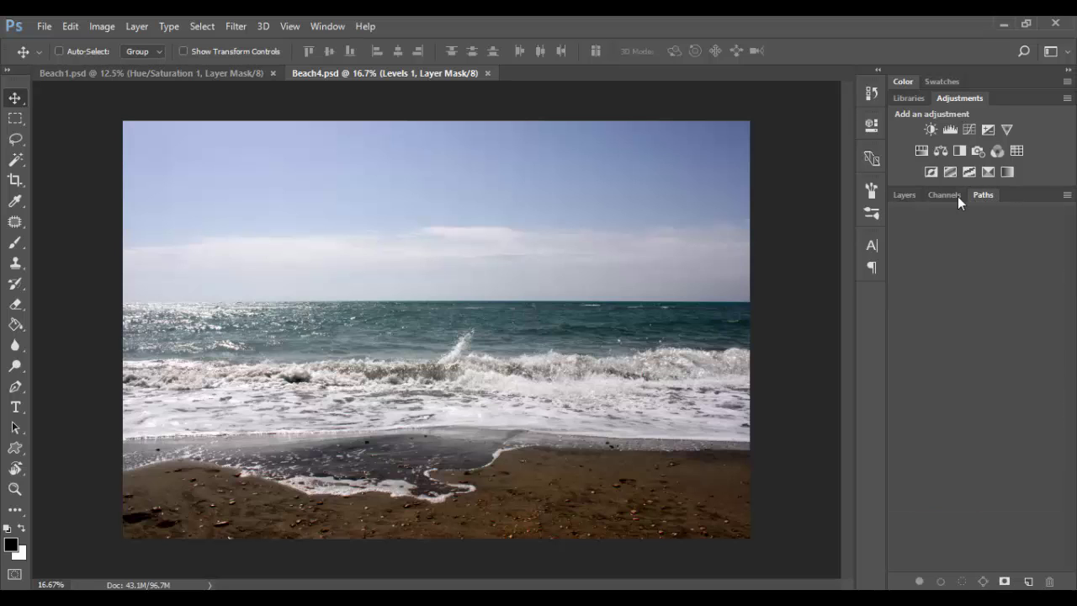
{"action": "left_click", "coordinate": [908, 195]}
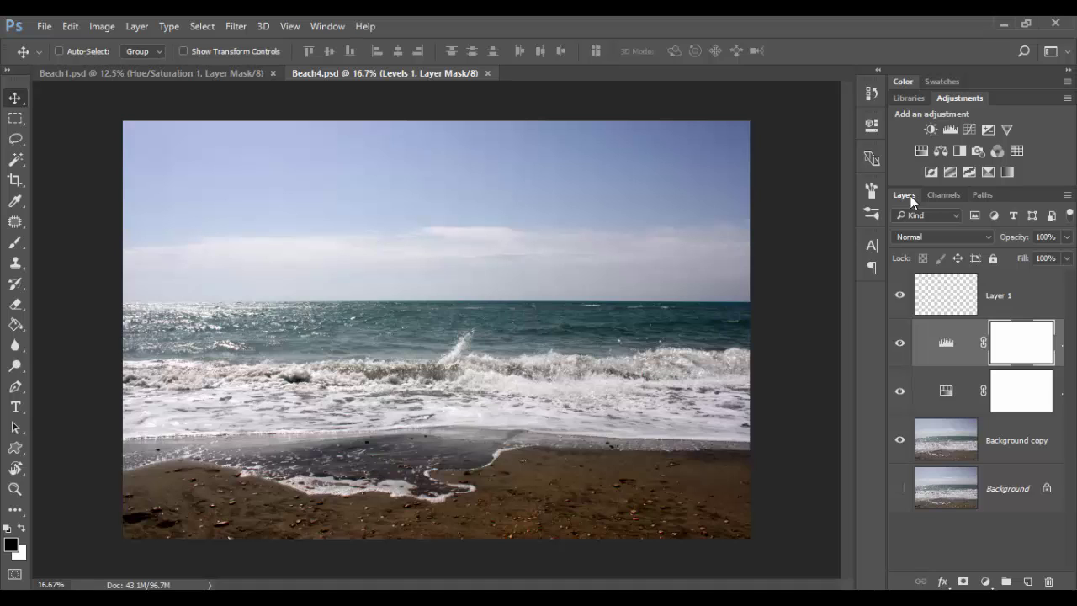
{"action": "double_click", "coordinate": [962, 98]}
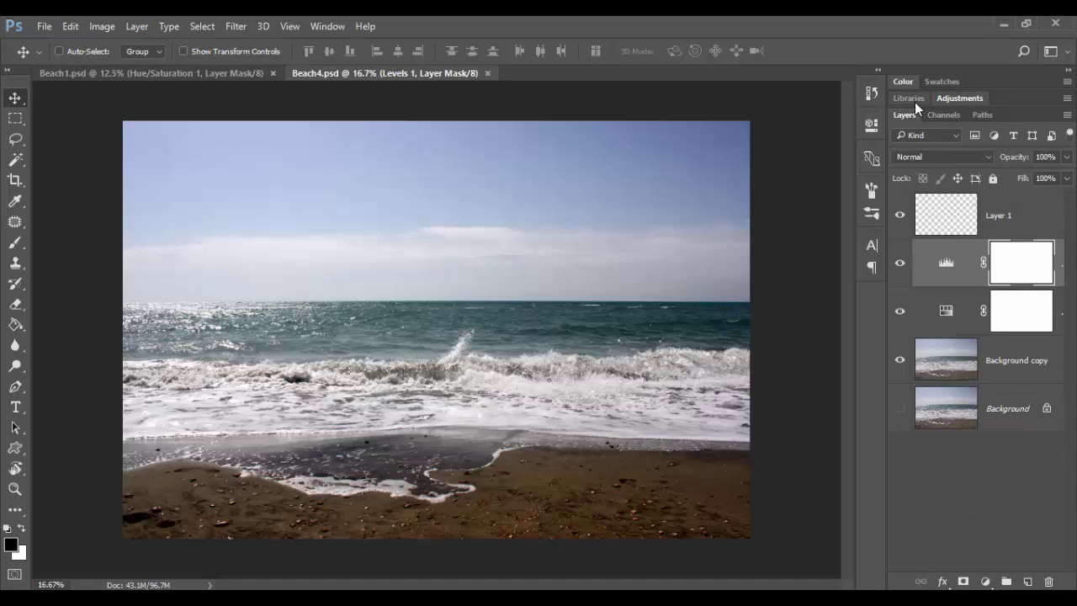
{"action": "left_click", "coordinate": [960, 98]}
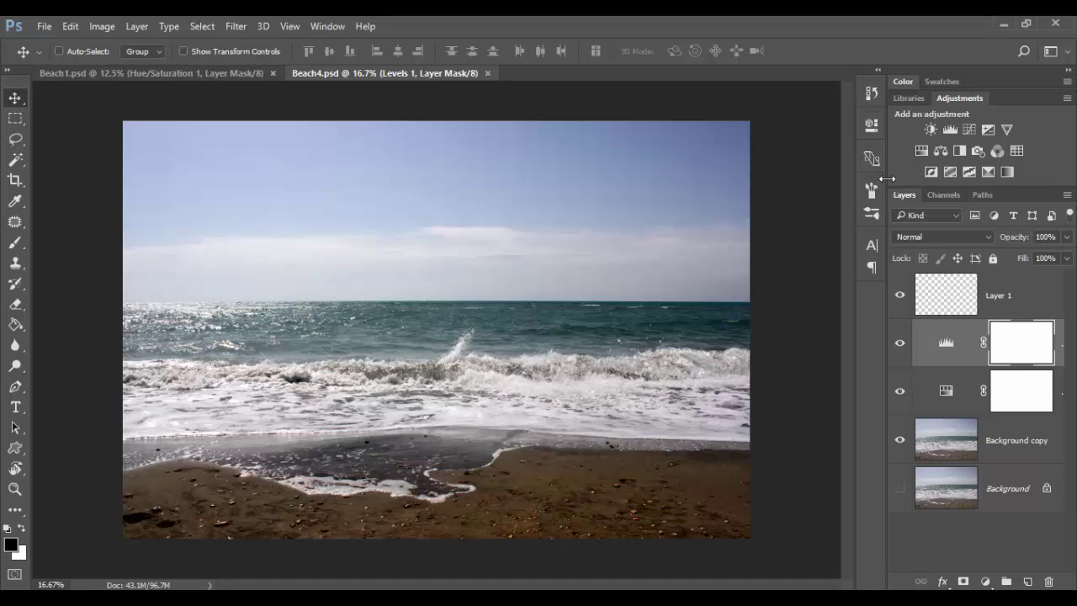
- Widen the icon dock to show panel names, then preview History, Properties, Device Preview and Brush
{"action": "mouse_move", "coordinate": [887, 176]}
{"action": "left_mouse_down"}
{"action": "mouse_move", "coordinate": [549, 184]}
{"action": "mouse_move", "coordinate": [828, 186]}
{"action": "mouse_move", "coordinate": [577, 180]}
{"action": "mouse_move", "coordinate": [798, 186]}
{"action": "left_mouse_up"}
{"action": "left_click", "coordinate": [810, 94]}
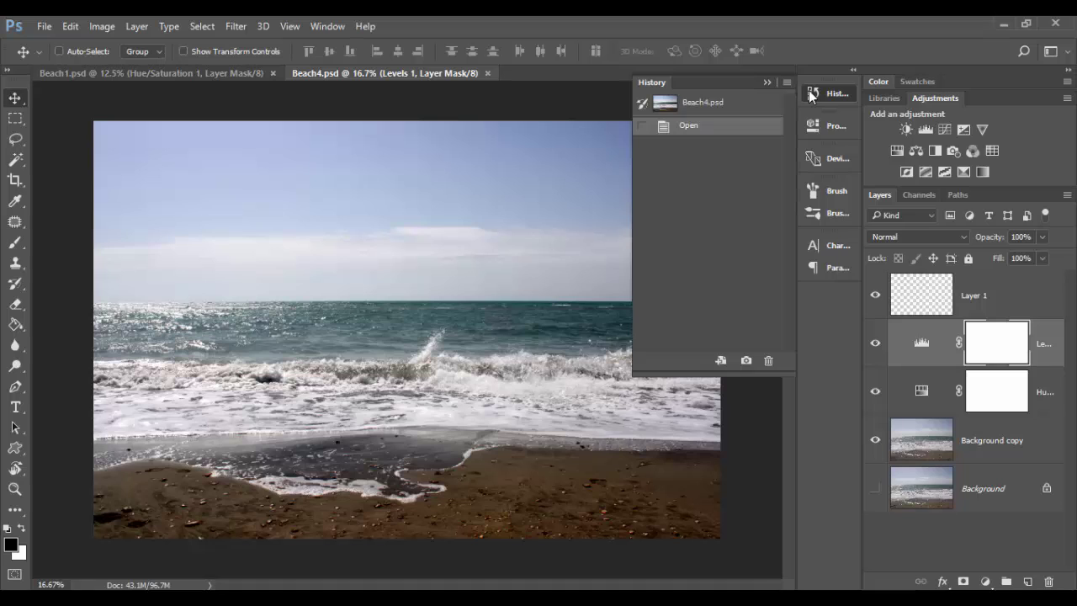
{"action": "left_click", "coordinate": [811, 96]}
{"action": "left_click", "coordinate": [816, 127]}
{"action": "left_click", "coordinate": [816, 126]}
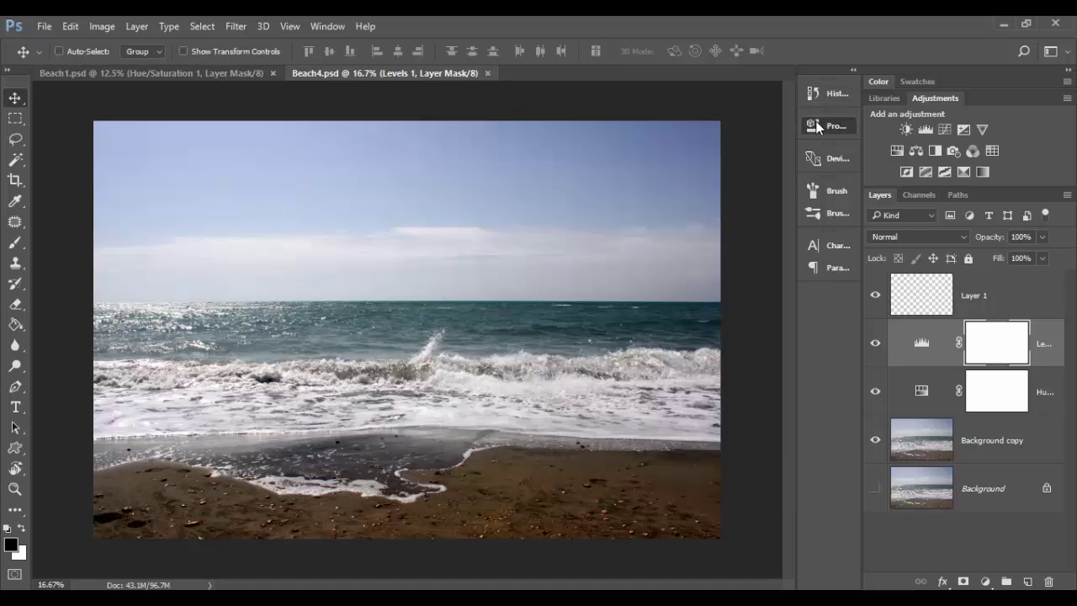
{"action": "left_click", "coordinate": [814, 158]}
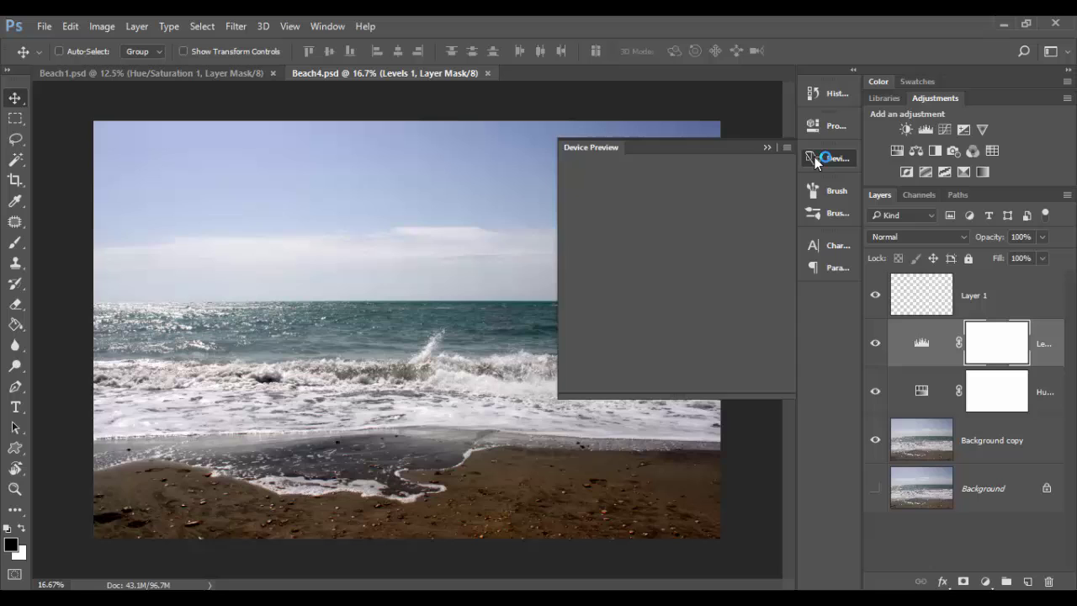
{"action": "left_click", "coordinate": [820, 190]}
{"action": "left_click", "coordinate": [819, 190]}
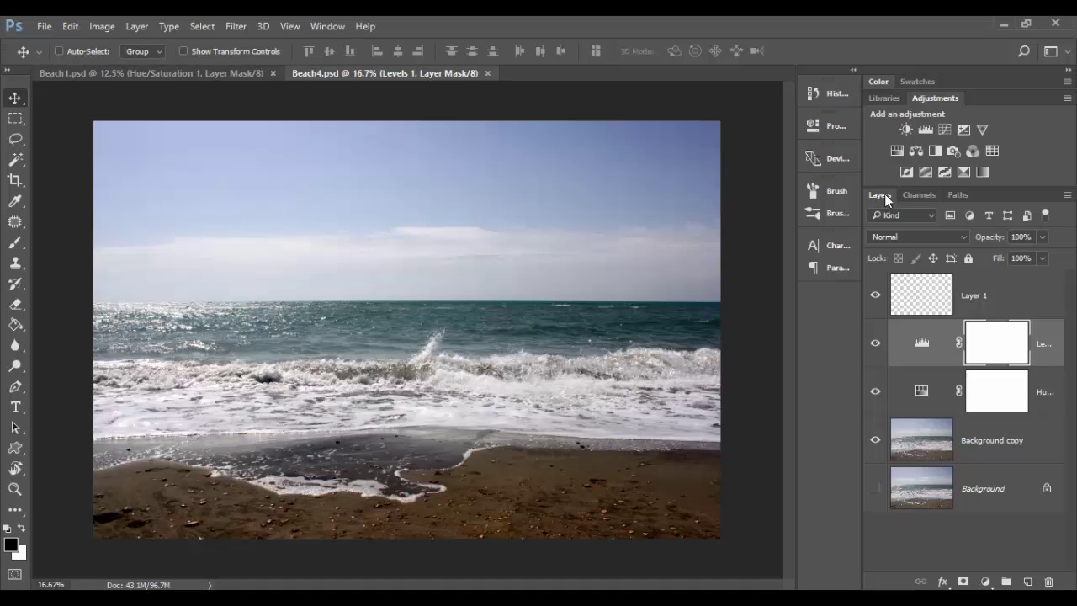
- Move the Layers tab to the end of its group after Channels and Paths, and check the Search panel
{"action": "left_click_drag", "start_coordinate": [879, 193], "coordinate": [969, 194]}
{"action": "left_click", "coordinate": [886, 196]}
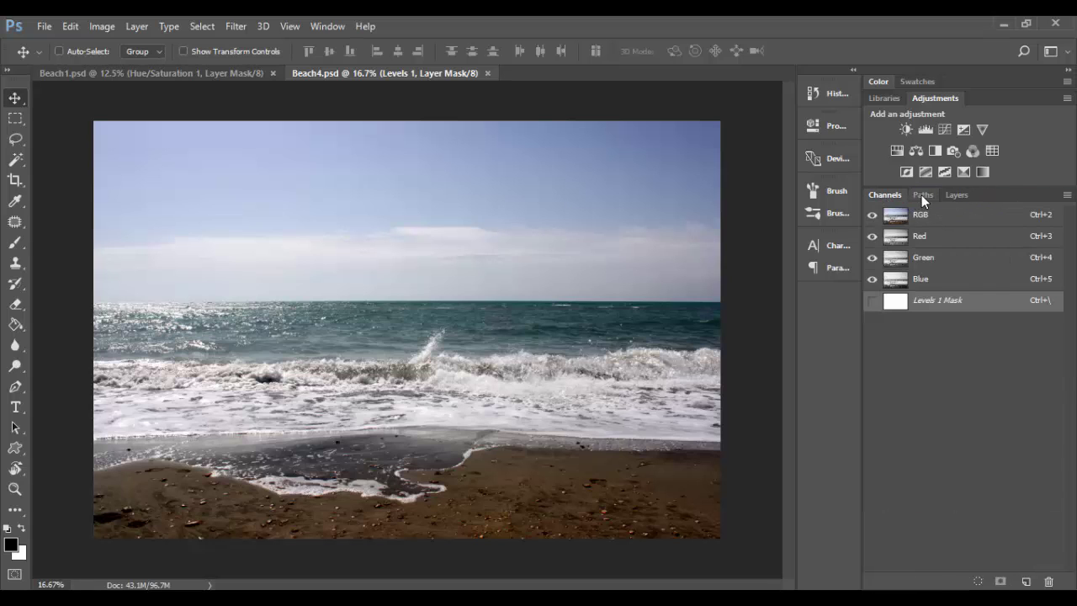
{"action": "left_click", "coordinate": [960, 198]}
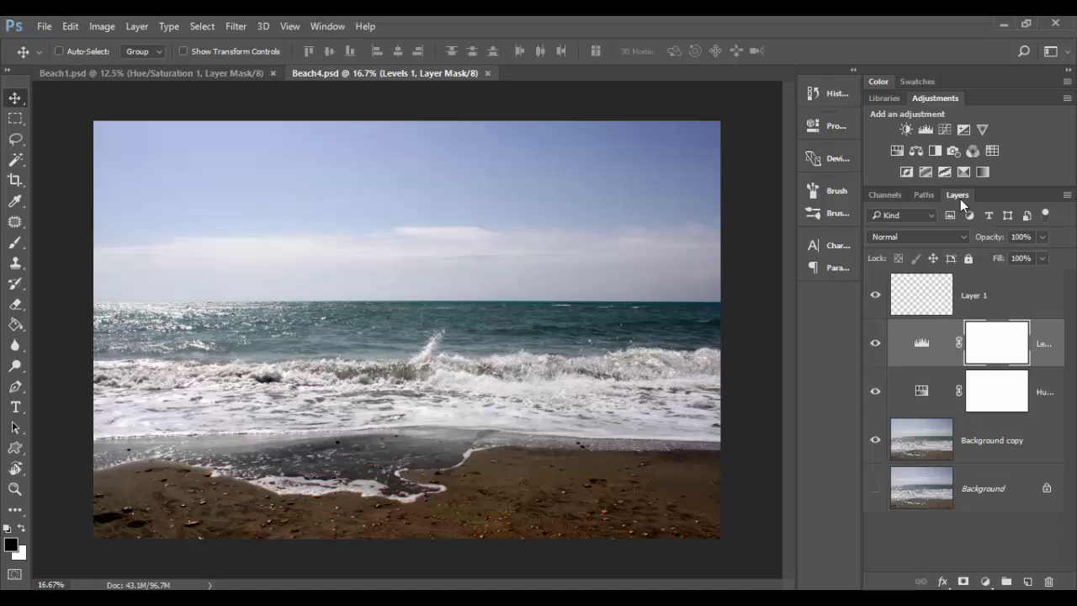
{"action": "left_click", "coordinate": [1025, 52]}
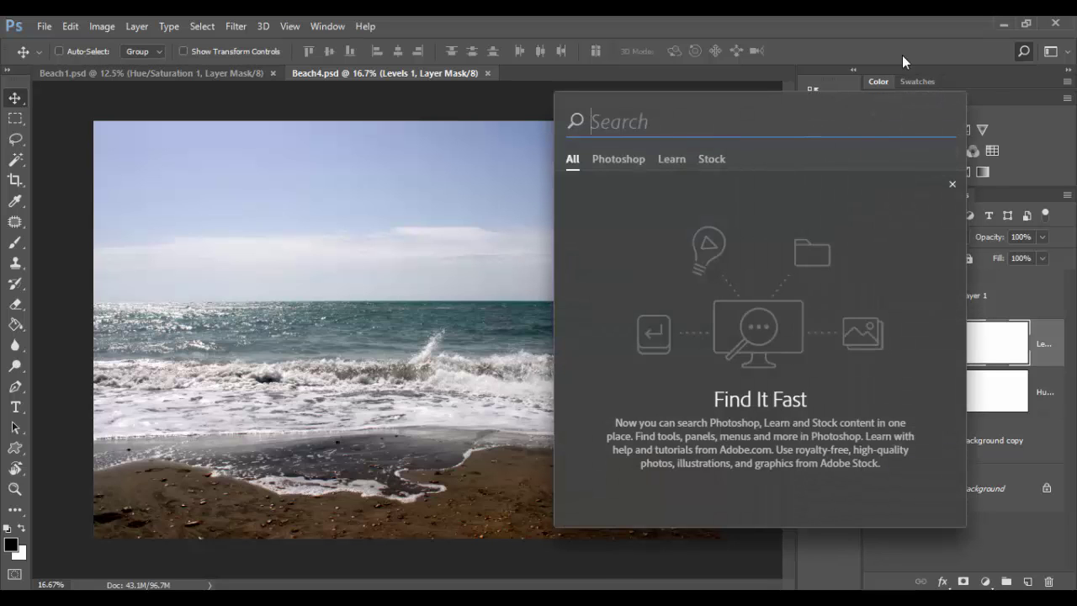
{"action": "key", "text": "Escape"}
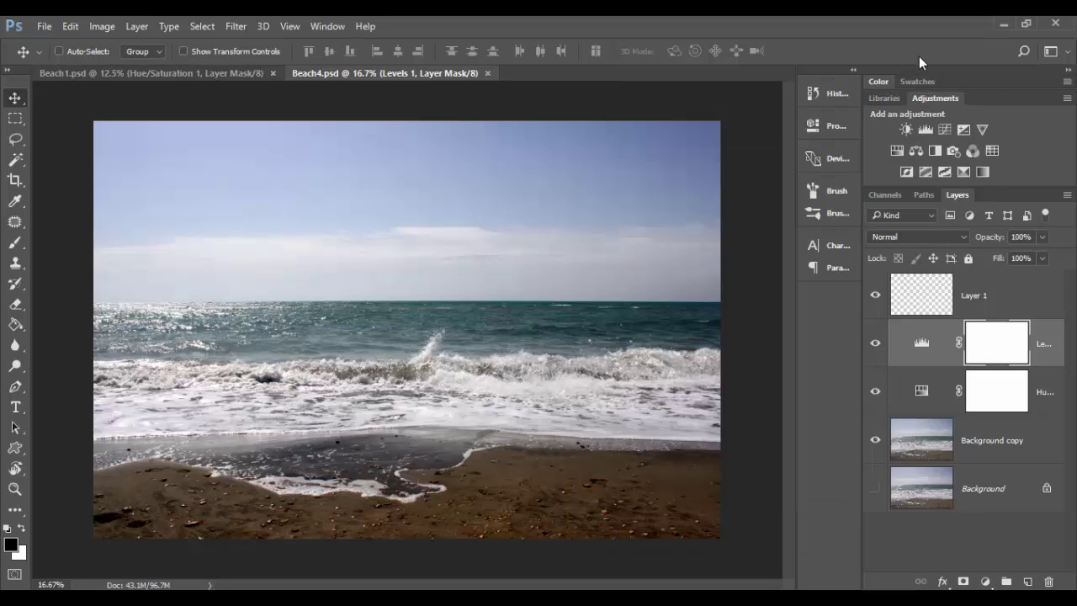
{"action": "left_click", "coordinate": [1051, 52]}
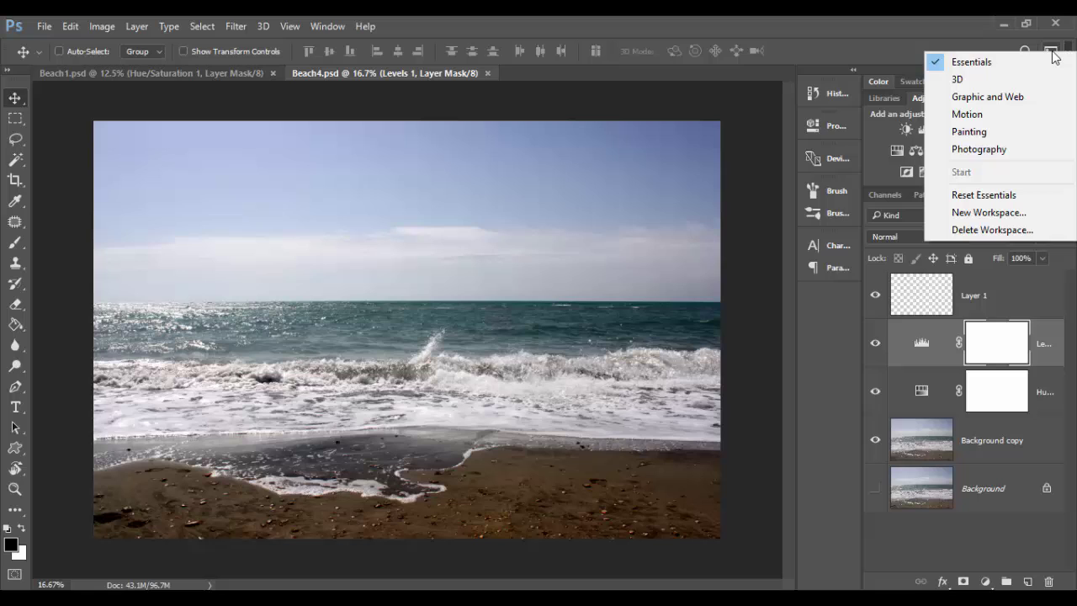
{"action": "left_click", "coordinate": [898, 44]}
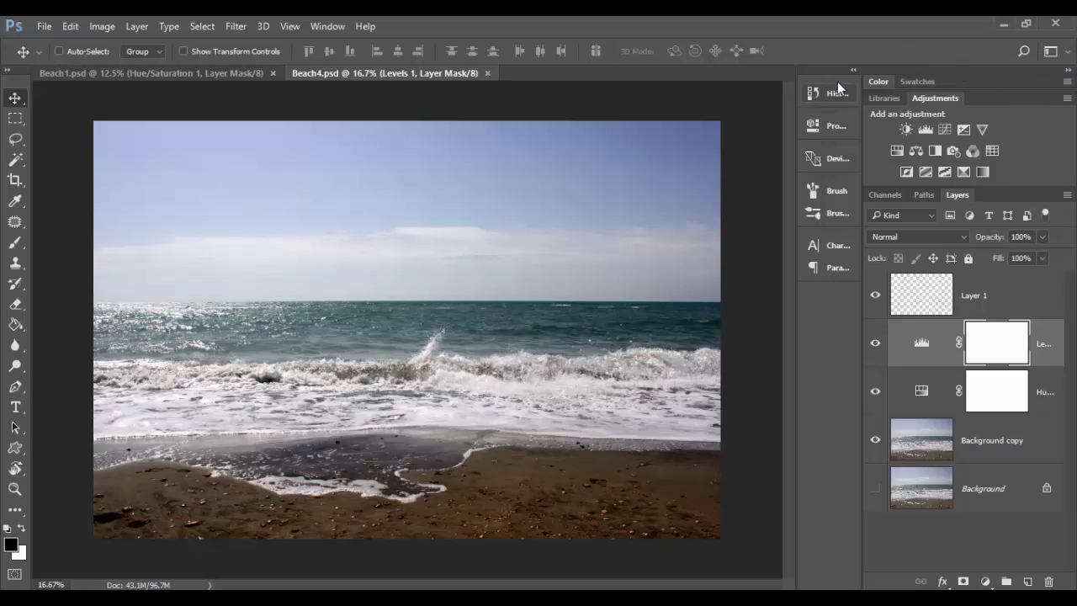
{"action": "left_click", "coordinate": [1069, 72]}
{"action": "left_click", "coordinate": [1069, 71]}
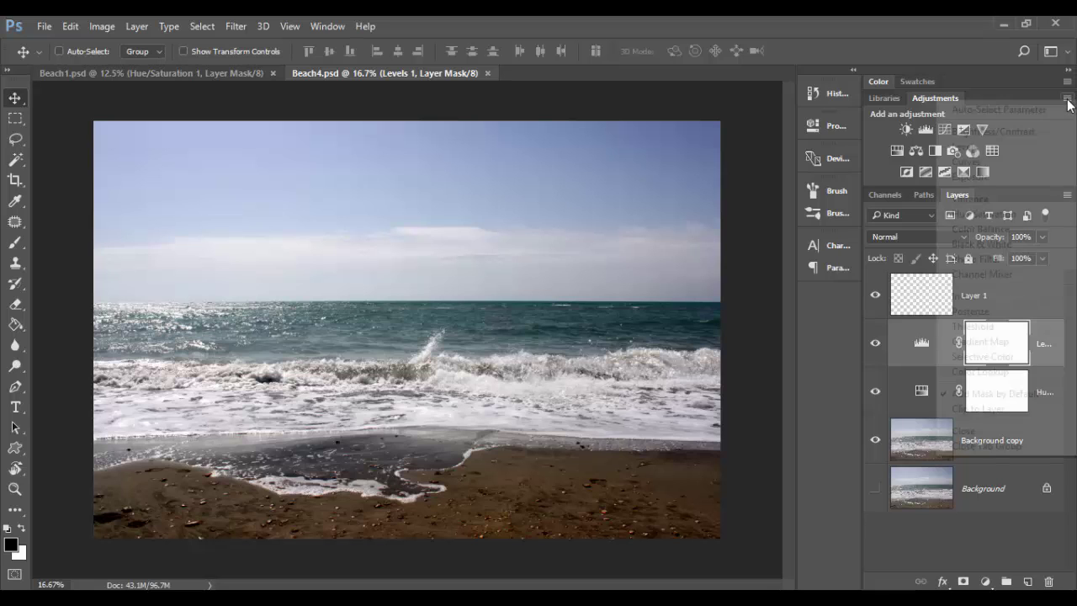
{"action": "left_click", "coordinate": [1067, 99]}
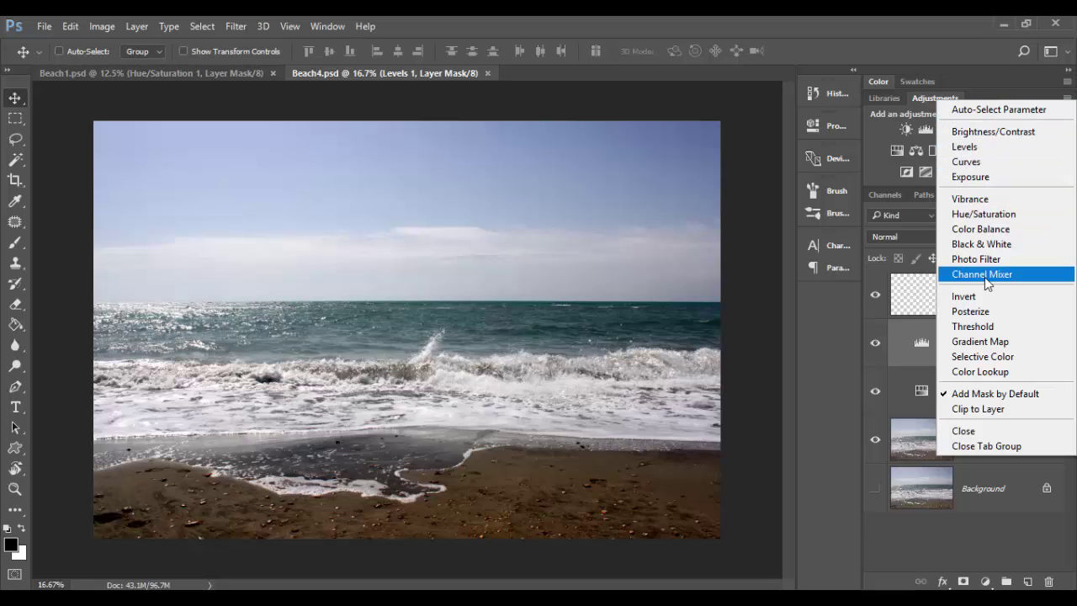
{"action": "left_click", "coordinate": [985, 93]}
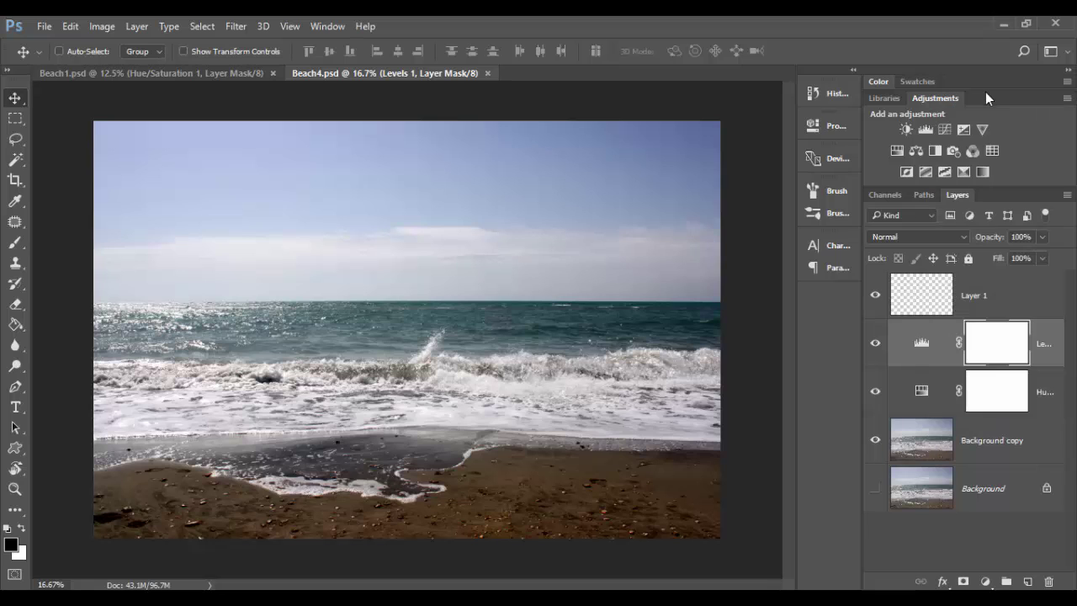
{"action": "left_click", "coordinate": [1068, 197]}
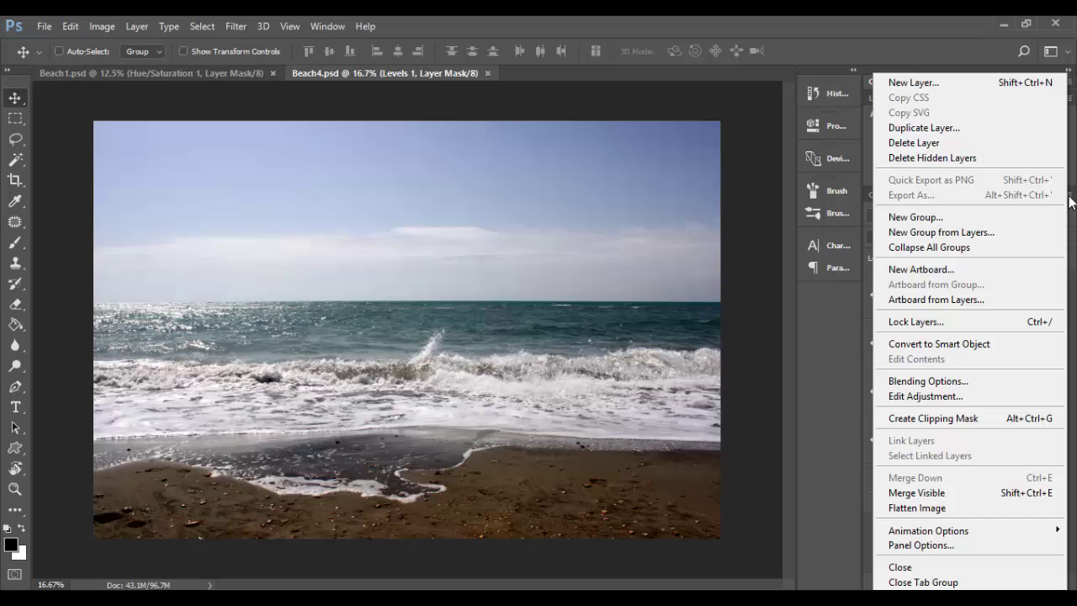
{"action": "left_click", "coordinate": [1073, 292]}
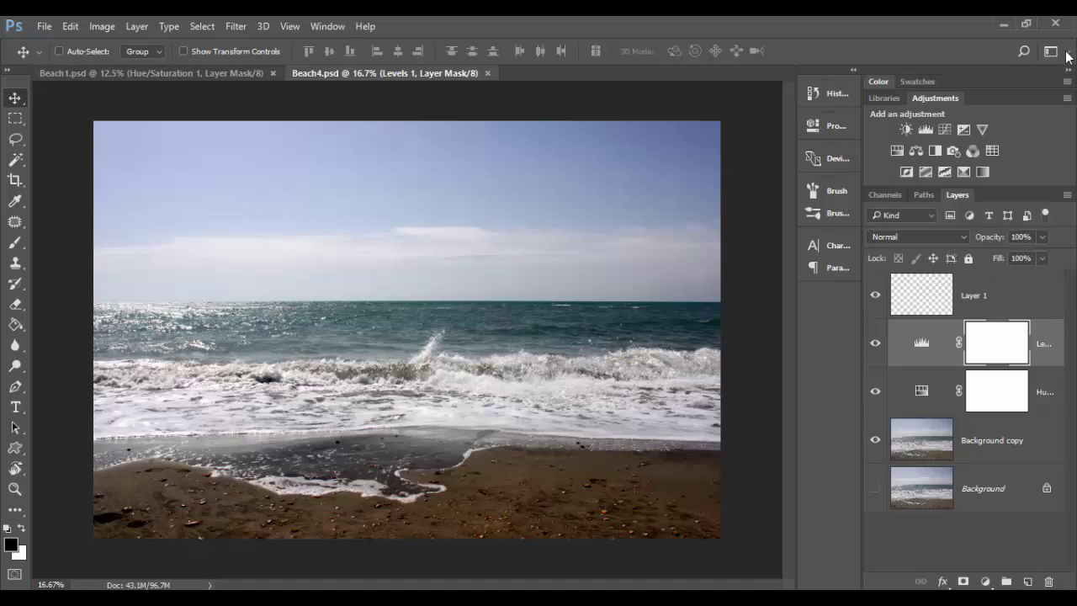
- Switch through the 3D, Painting and Photography workspaces, viewing Navigator and Swatches in Painting
{"action": "left_click", "coordinate": [1067, 56]}
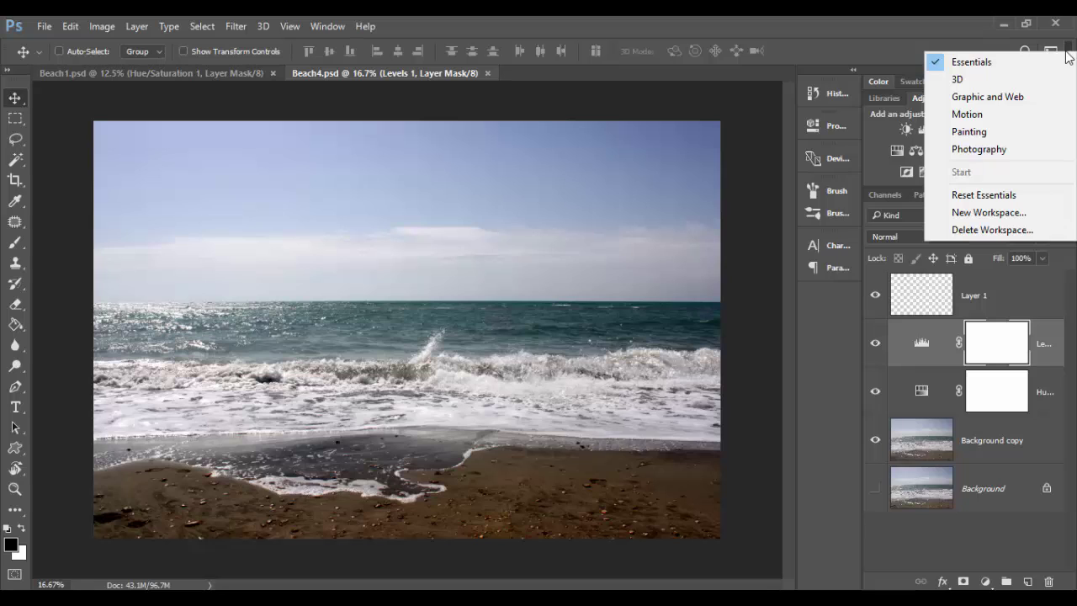
{"action": "left_click", "coordinate": [968, 83]}
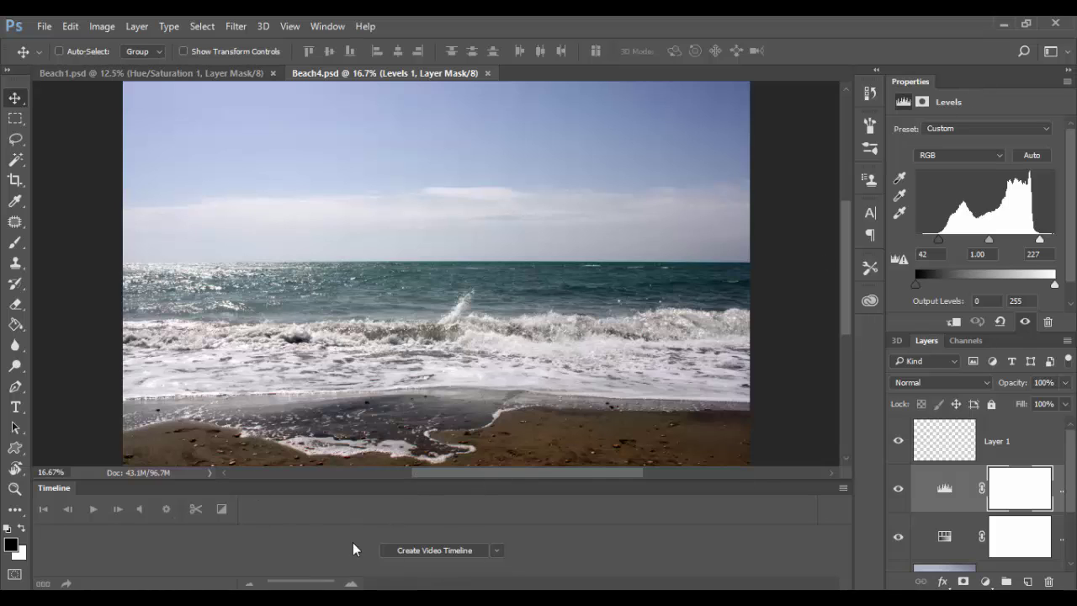
{"action": "left_click", "coordinate": [1067, 51]}
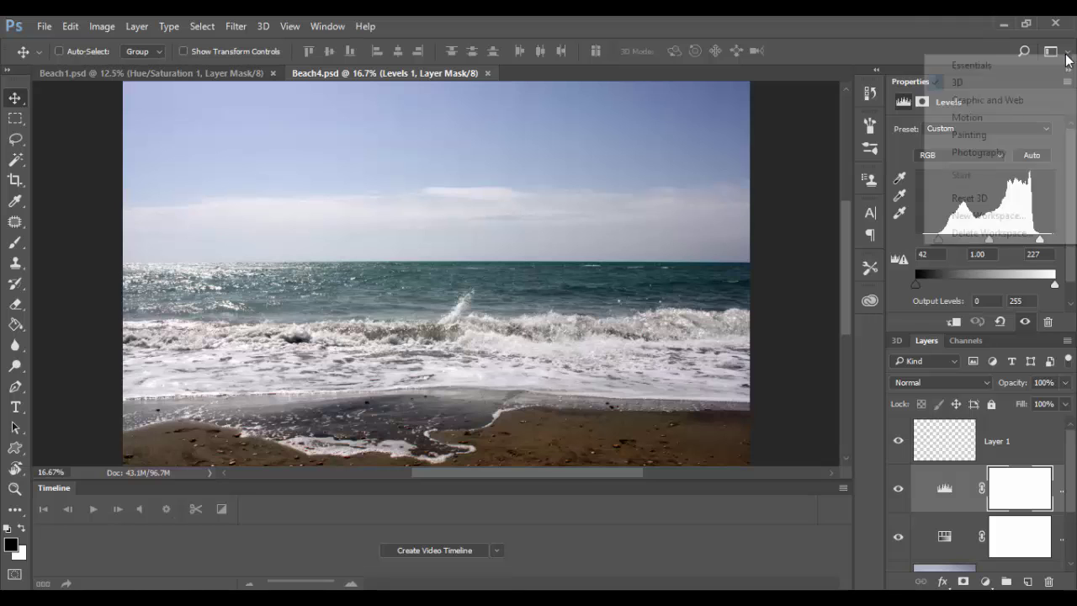
{"action": "left_click", "coordinate": [1021, 133]}
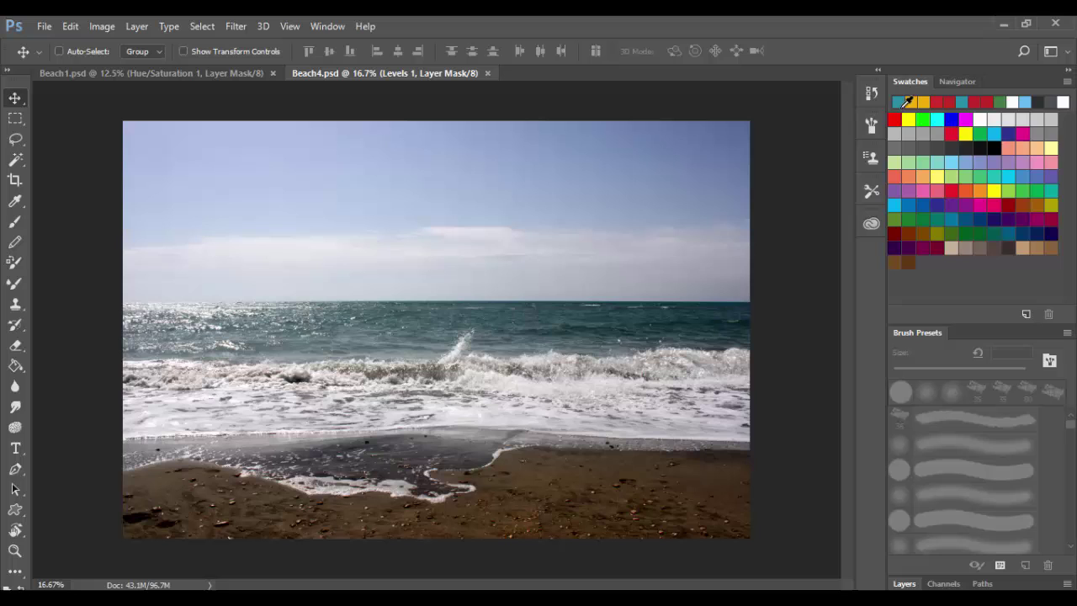
{"action": "left_click", "coordinate": [947, 82]}
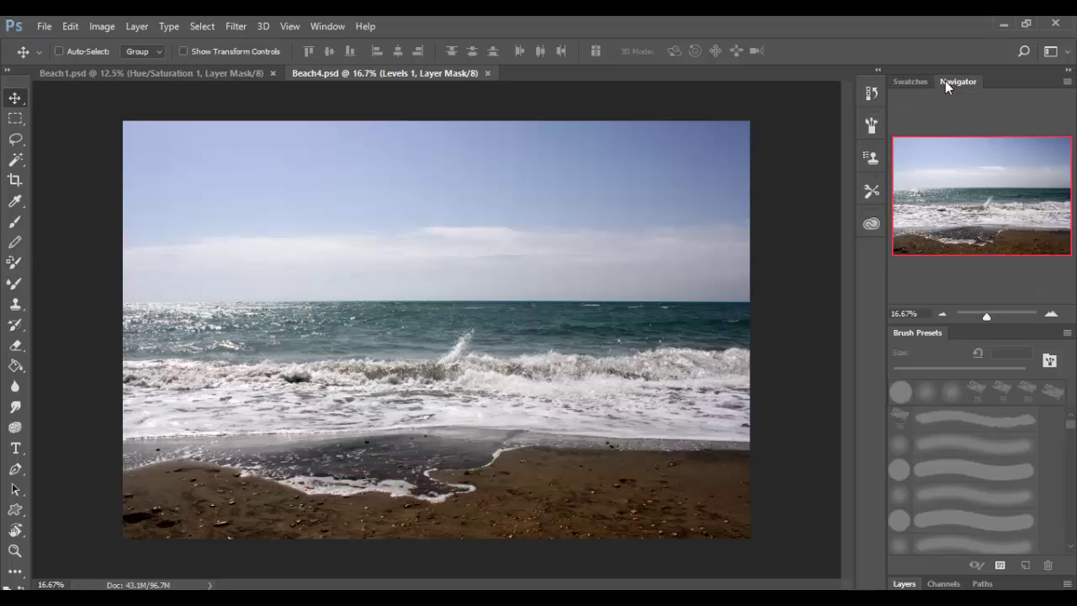
{"action": "left_click", "coordinate": [913, 82]}
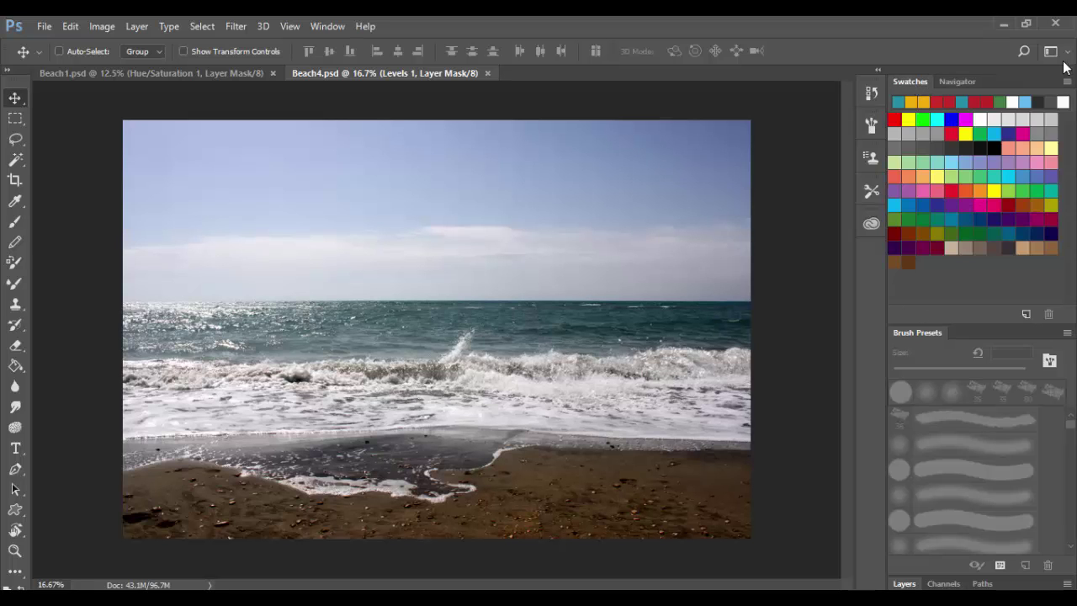
{"action": "left_click", "coordinate": [1066, 54]}
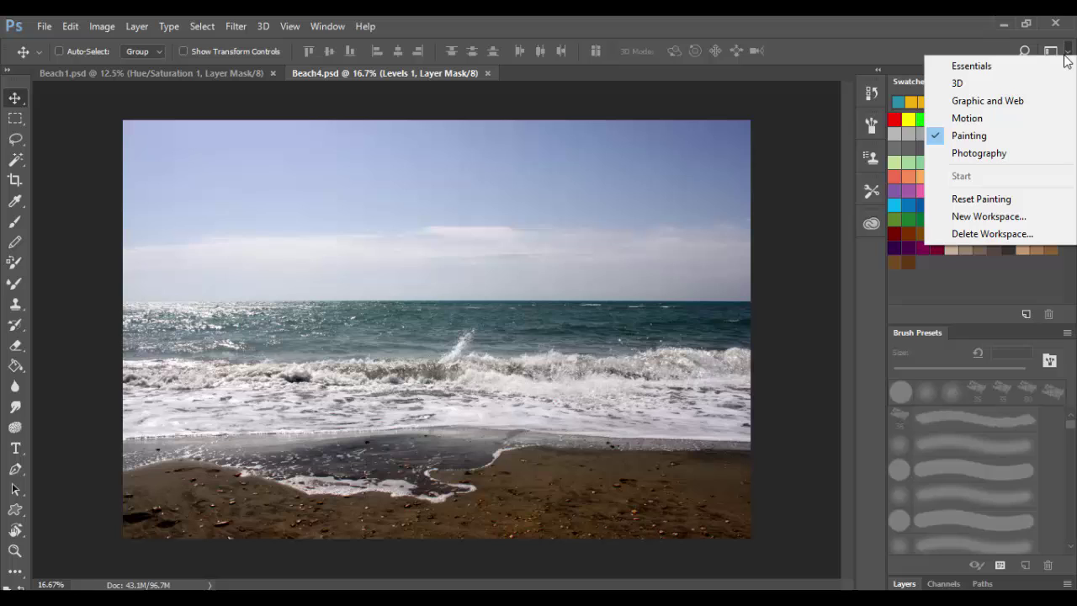
{"action": "left_click", "coordinate": [995, 154]}
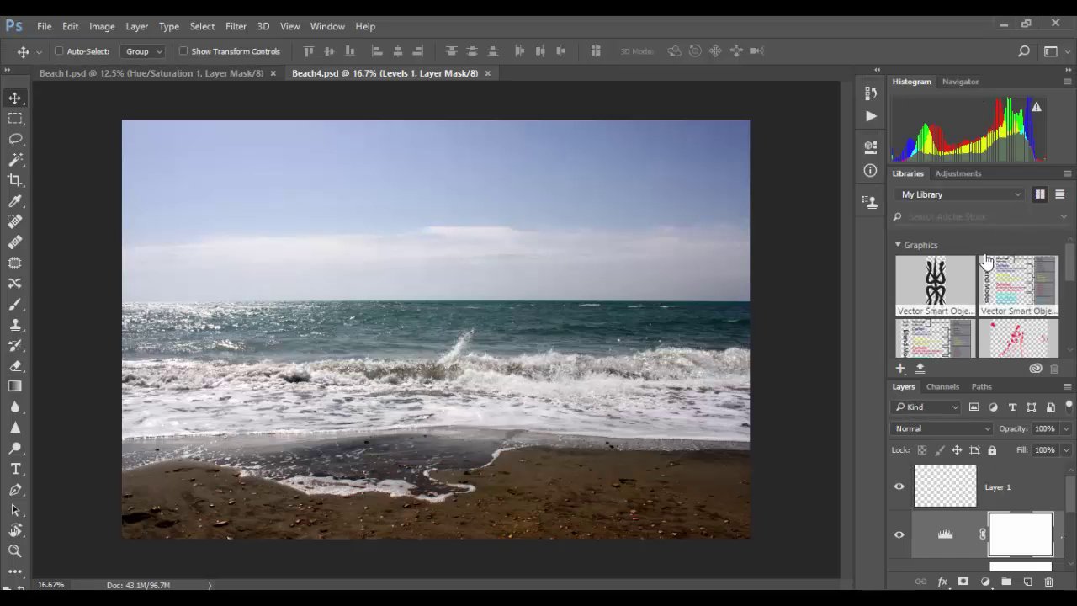
- Switch to Essentials and reset it to its default panel layout
{"action": "left_click", "coordinate": [1069, 51]}
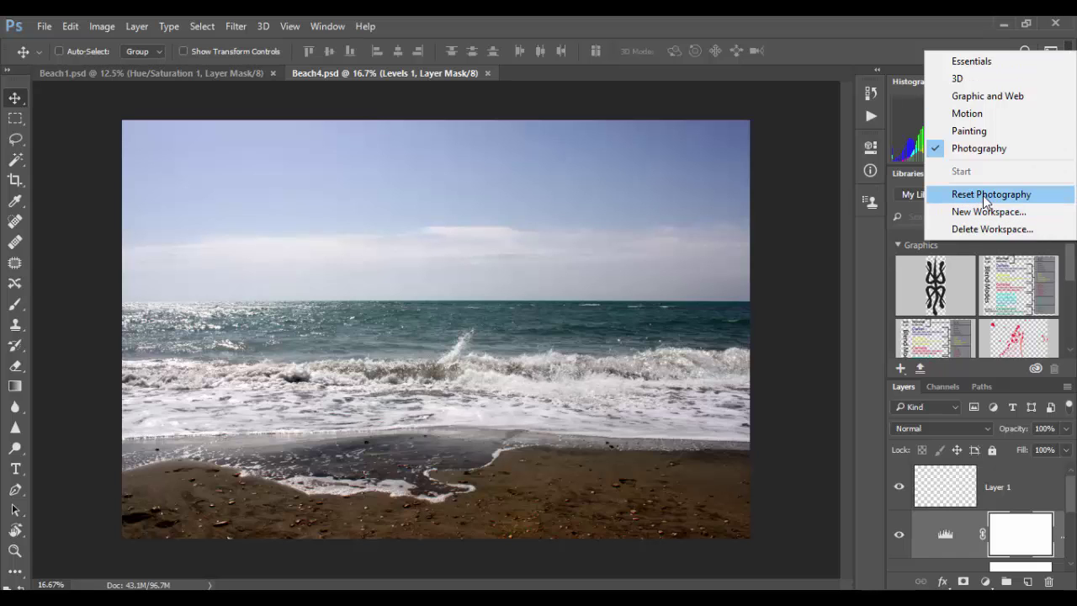
{"action": "left_click", "coordinate": [978, 64]}
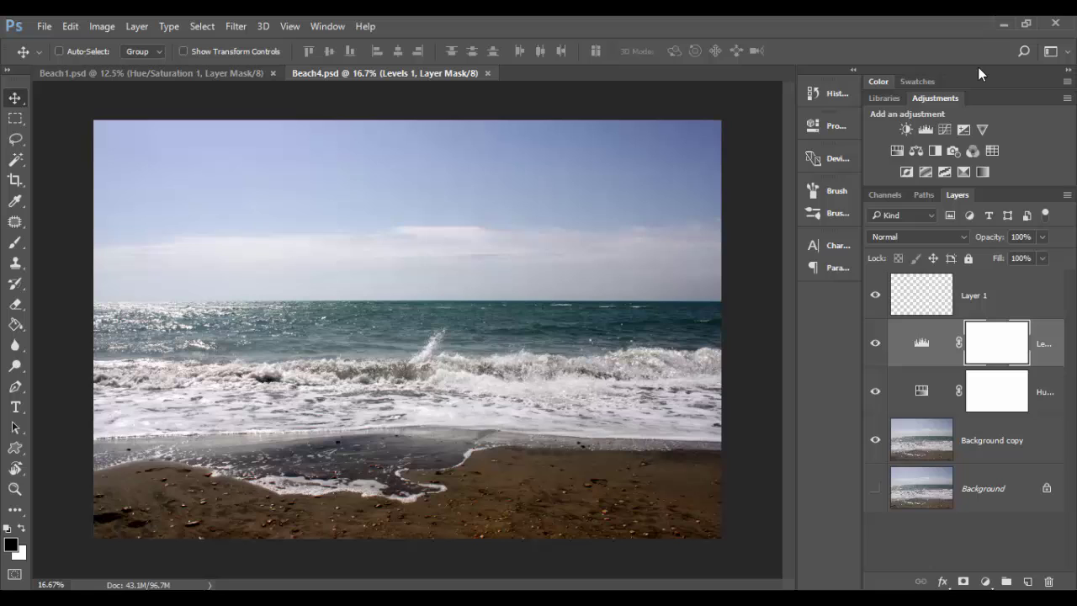
{"action": "left_click", "coordinate": [875, 194]}
{"action": "left_click", "coordinate": [954, 194]}
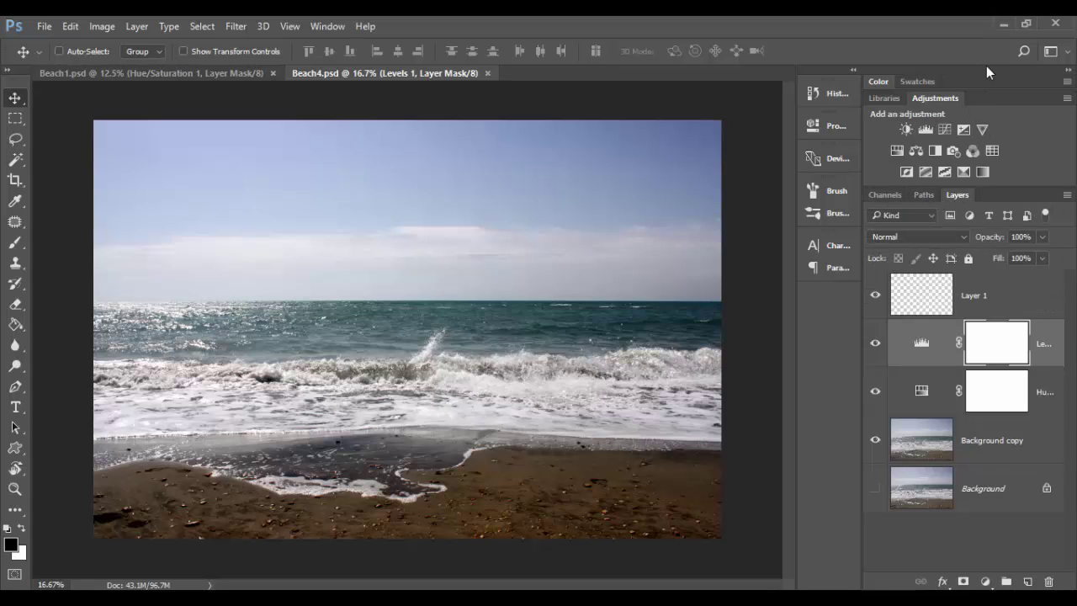
{"action": "left_click", "coordinate": [1050, 51]}
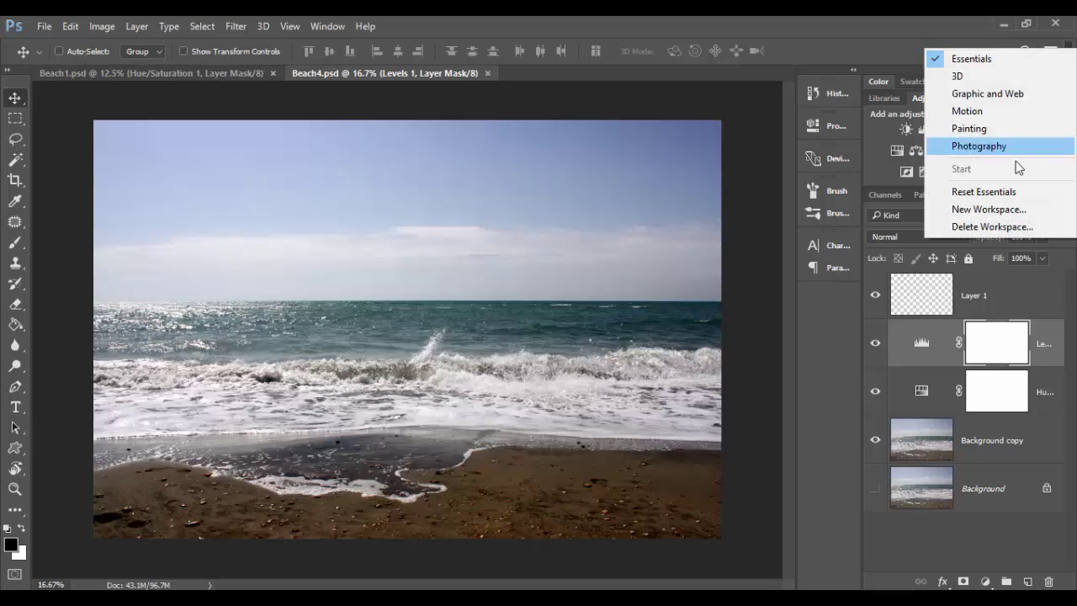
{"action": "left_click", "coordinate": [984, 191]}
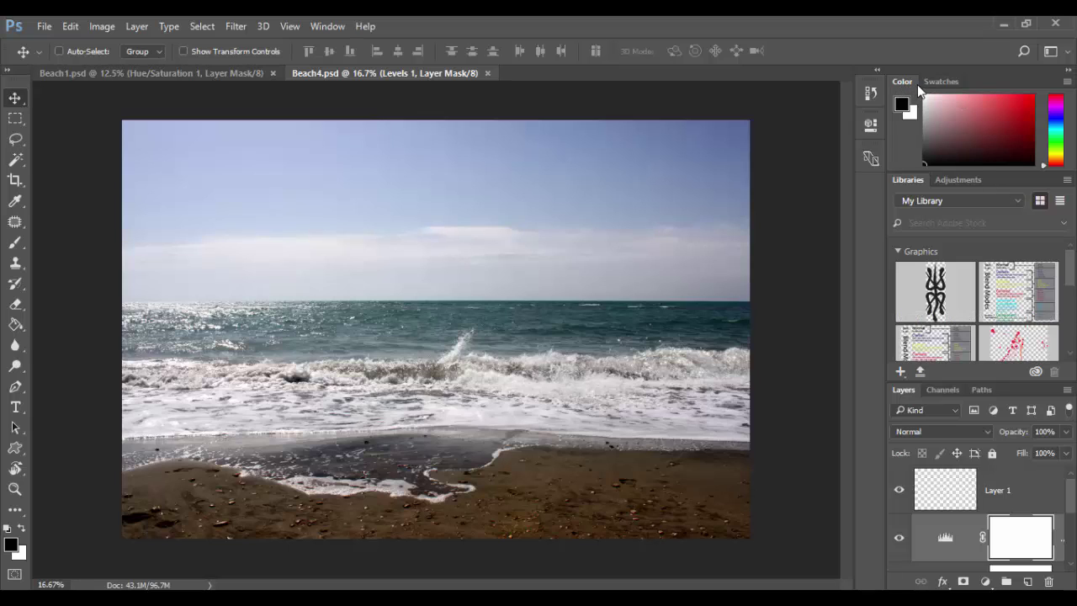
- Tear the Swatches panel off into a floating panel and close it
{"action": "left_click", "coordinate": [945, 80]}
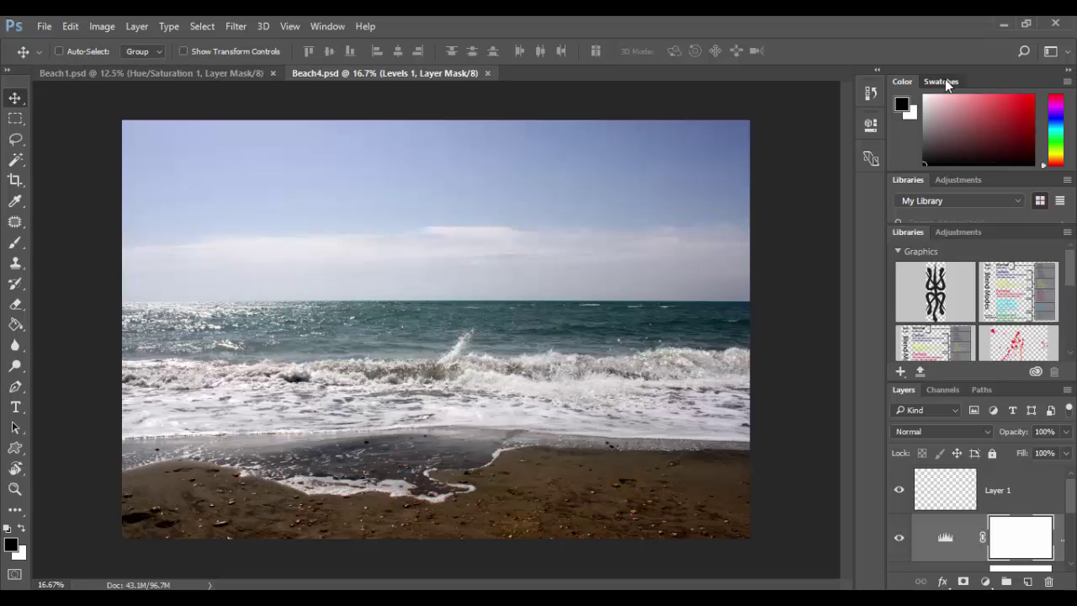
{"action": "left_click_drag", "start_coordinate": [945, 80], "coordinate": [479, 202]}
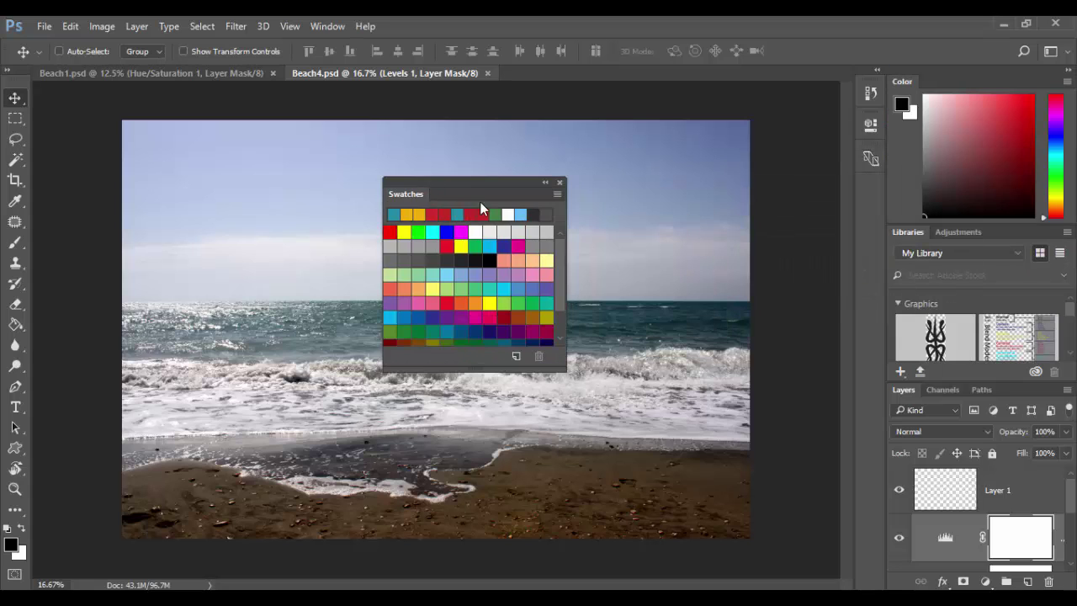
{"action": "left_click", "coordinate": [560, 182]}
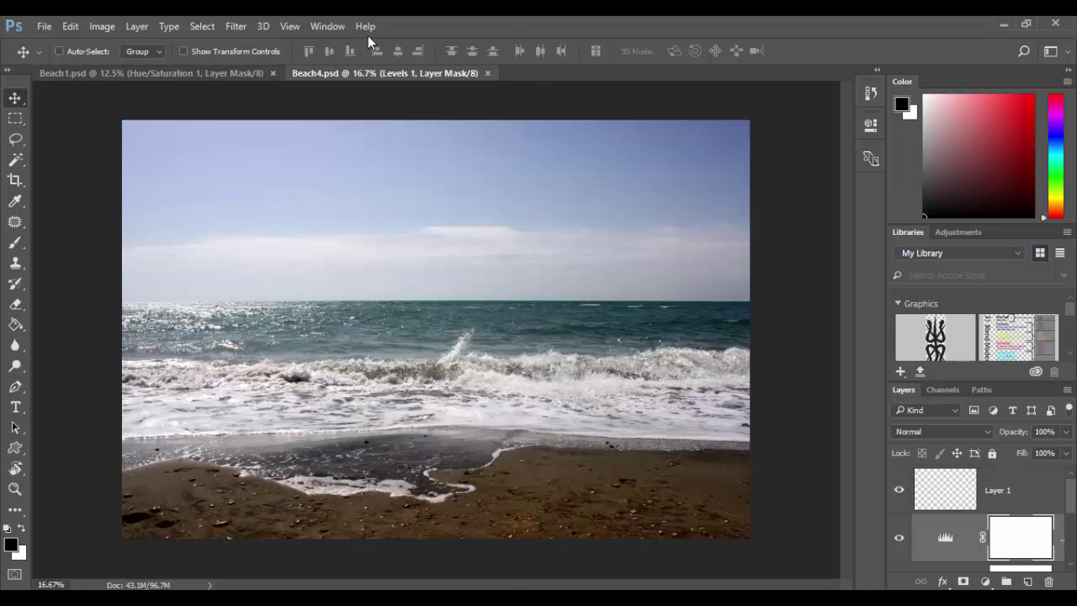
- Show the Histogram panel from the Window menu and dock it into the Color group
{"action": "left_click", "coordinate": [328, 28]}
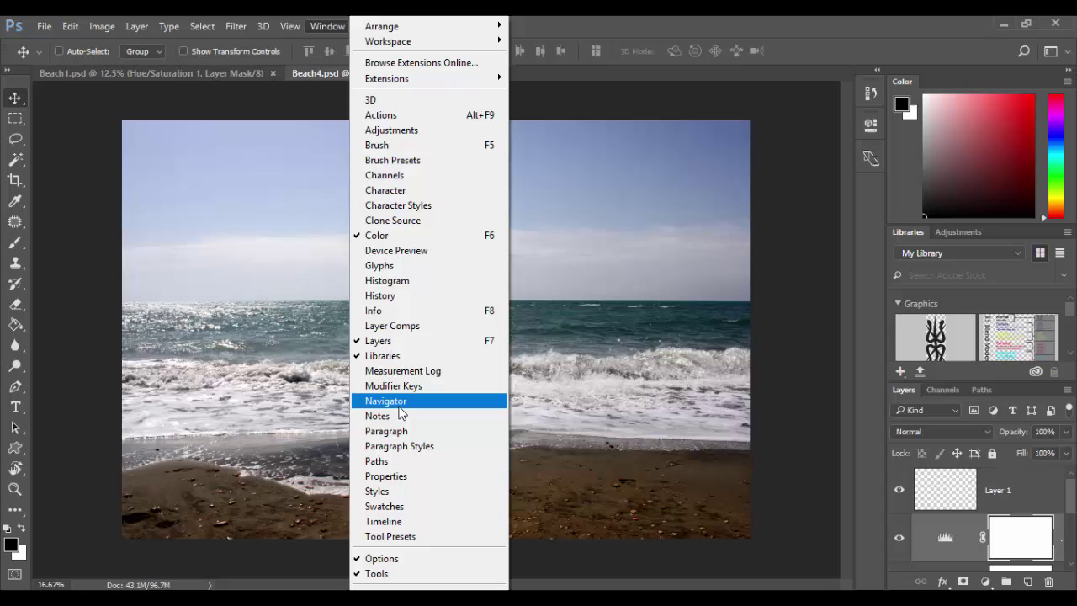
{"action": "left_click", "coordinate": [414, 282]}
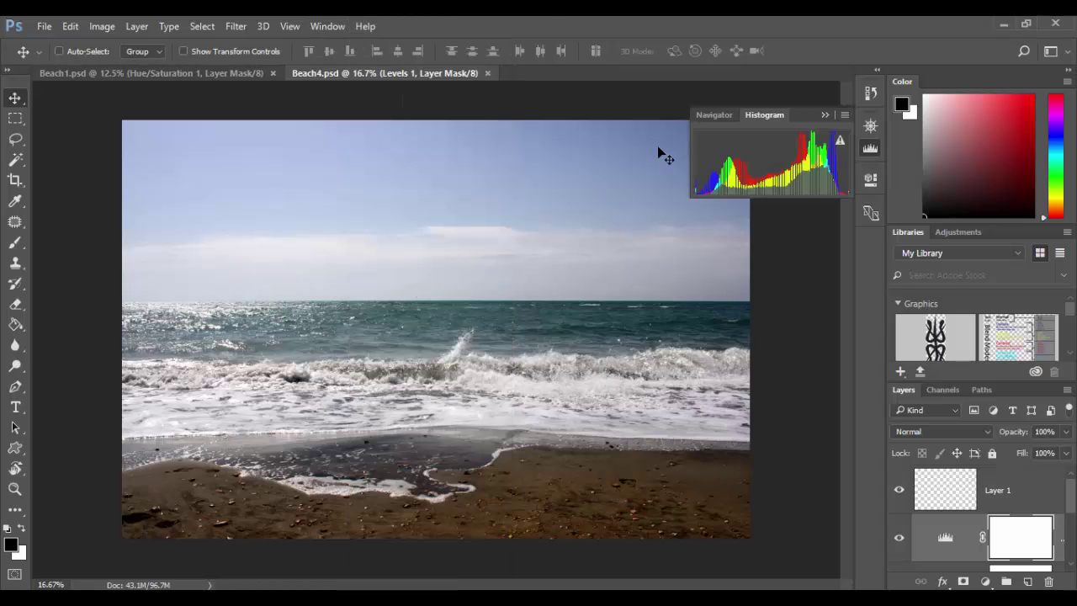
{"action": "left_click_drag", "start_coordinate": [764, 118], "coordinate": [962, 82]}
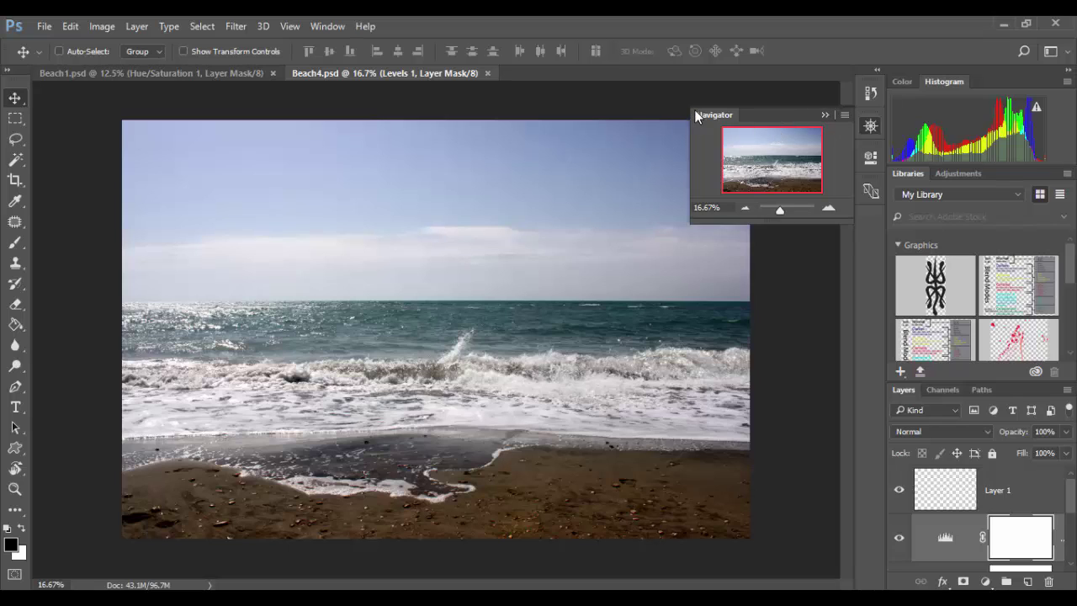
{"action": "left_click", "coordinate": [826, 115]}
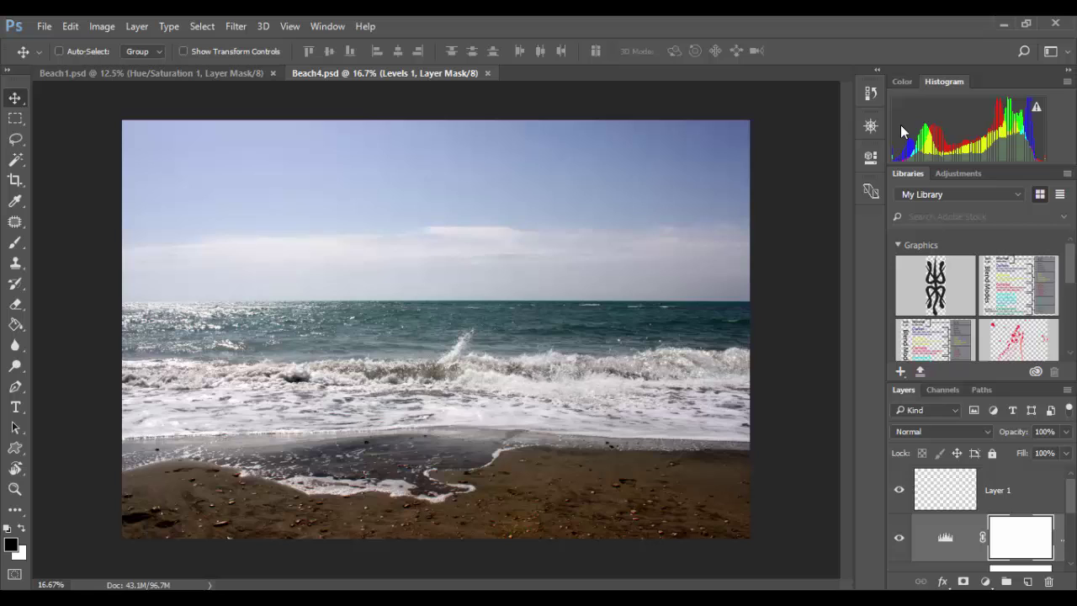
- Place the Histogram tab after the Color tab and widen the right-hand panel dock
{"action": "left_click", "coordinate": [901, 81]}
{"action": "left_click", "coordinate": [944, 81]}
{"action": "left_click_drag", "start_coordinate": [916, 82], "coordinate": [912, 82]}
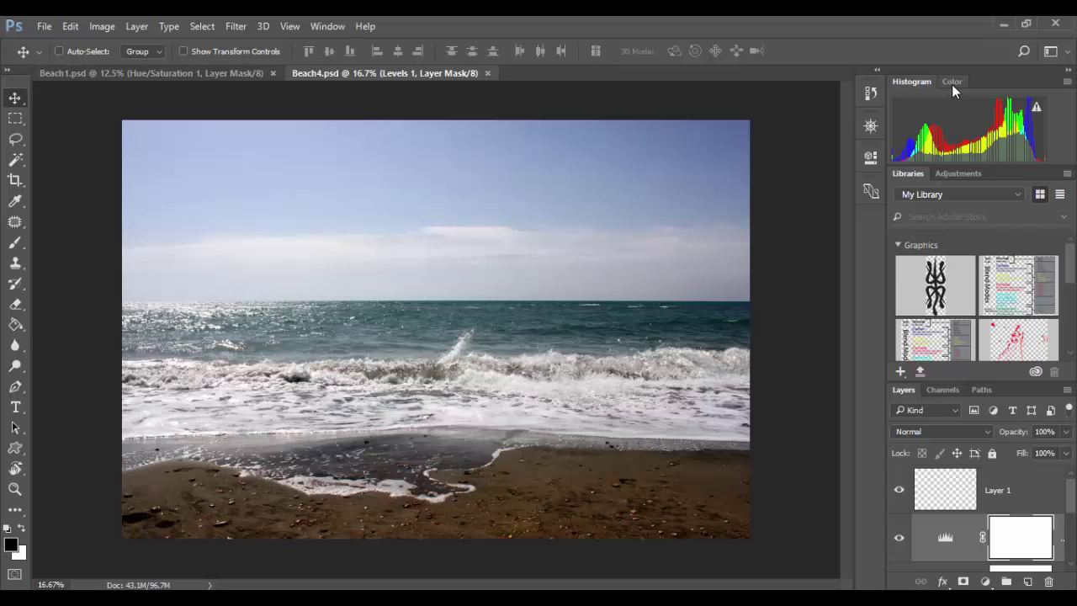
{"action": "left_click", "coordinate": [952, 82]}
{"action": "left_click", "coordinate": [910, 82]}
{"action": "left_click_drag", "start_coordinate": [910, 82], "coordinate": [974, 85]}
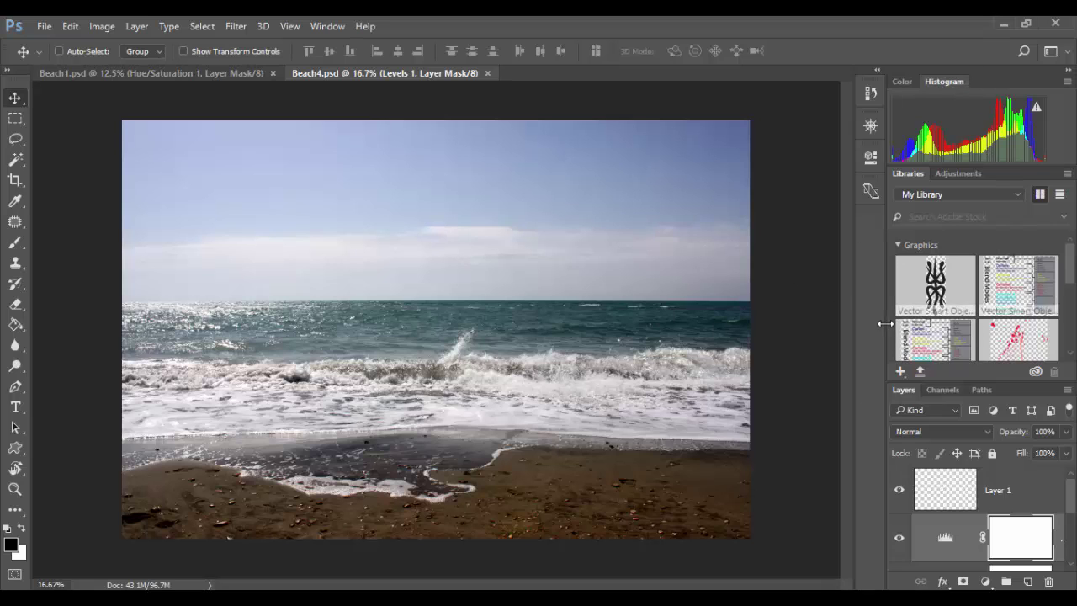
{"action": "left_click_drag", "start_coordinate": [881, 325], "coordinate": [776, 346]}
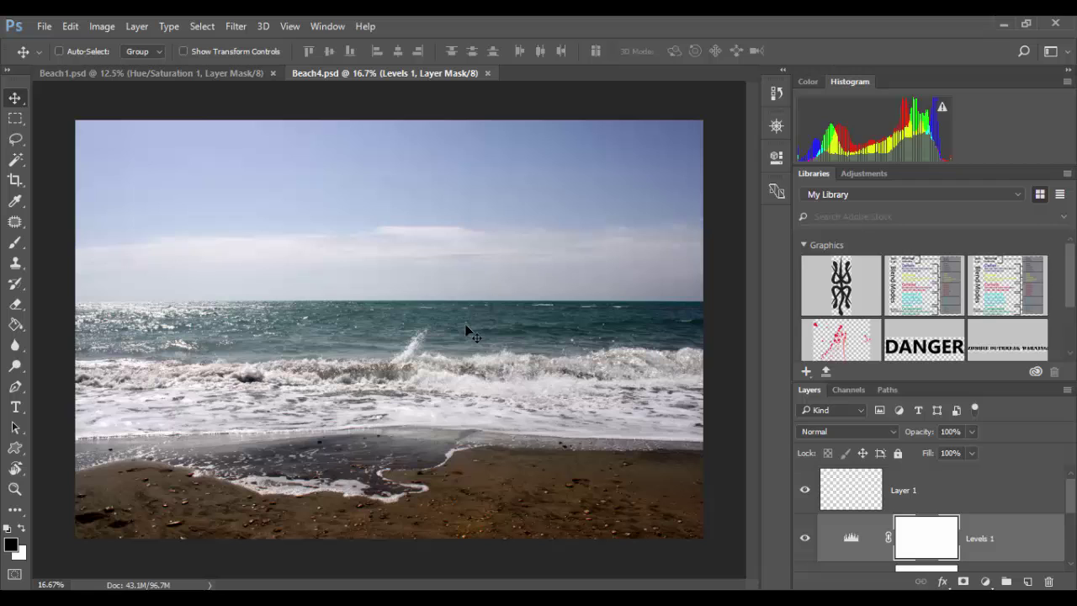
{"action": "left_click", "coordinate": [1051, 51]}
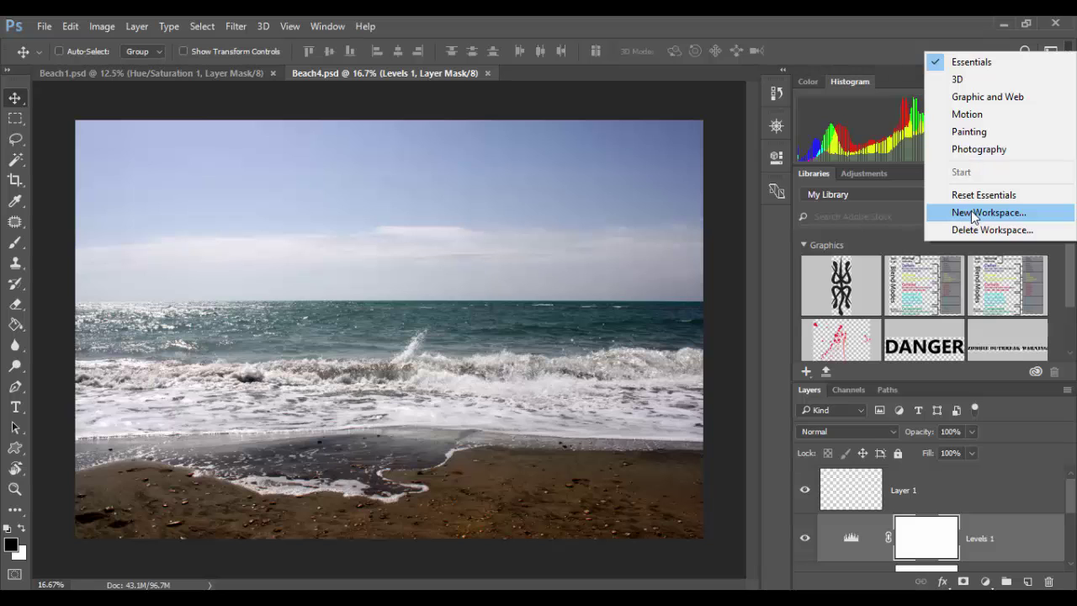
{"action": "left_click", "coordinate": [980, 214]}
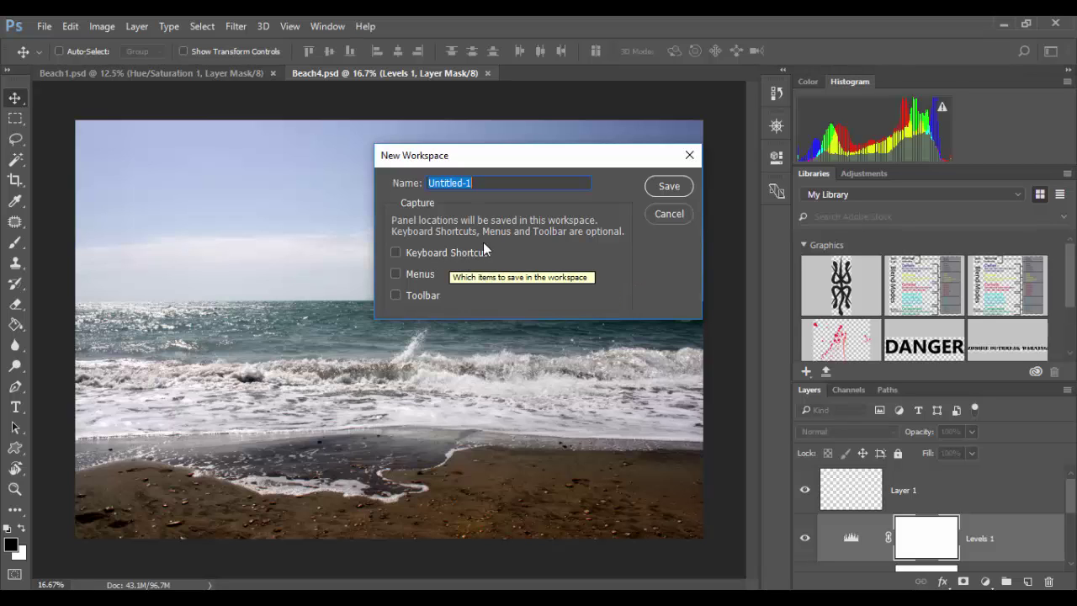
{"action": "left_click", "coordinate": [684, 213]}
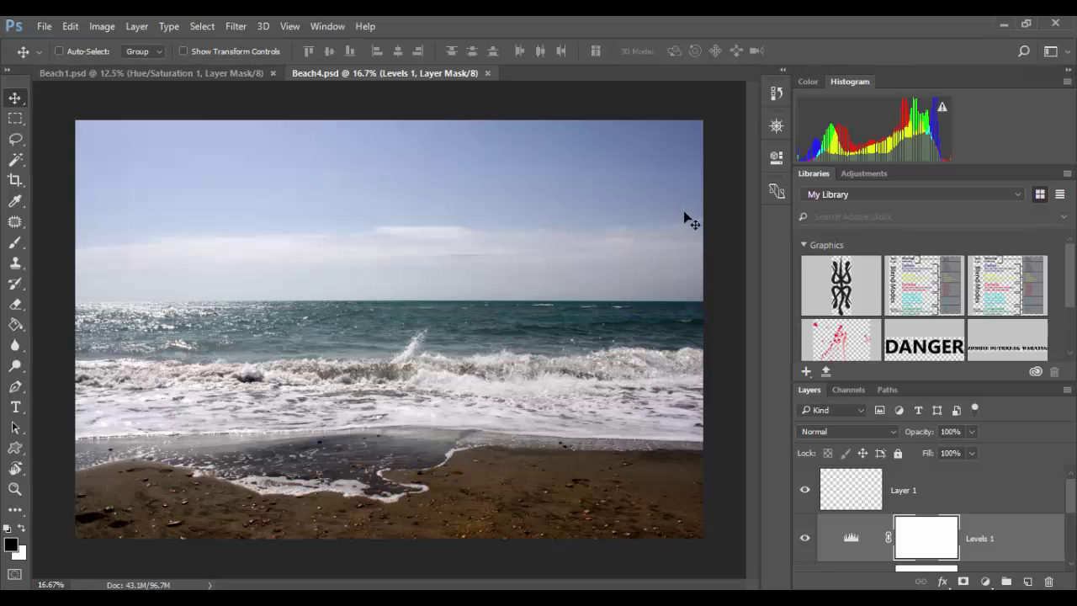